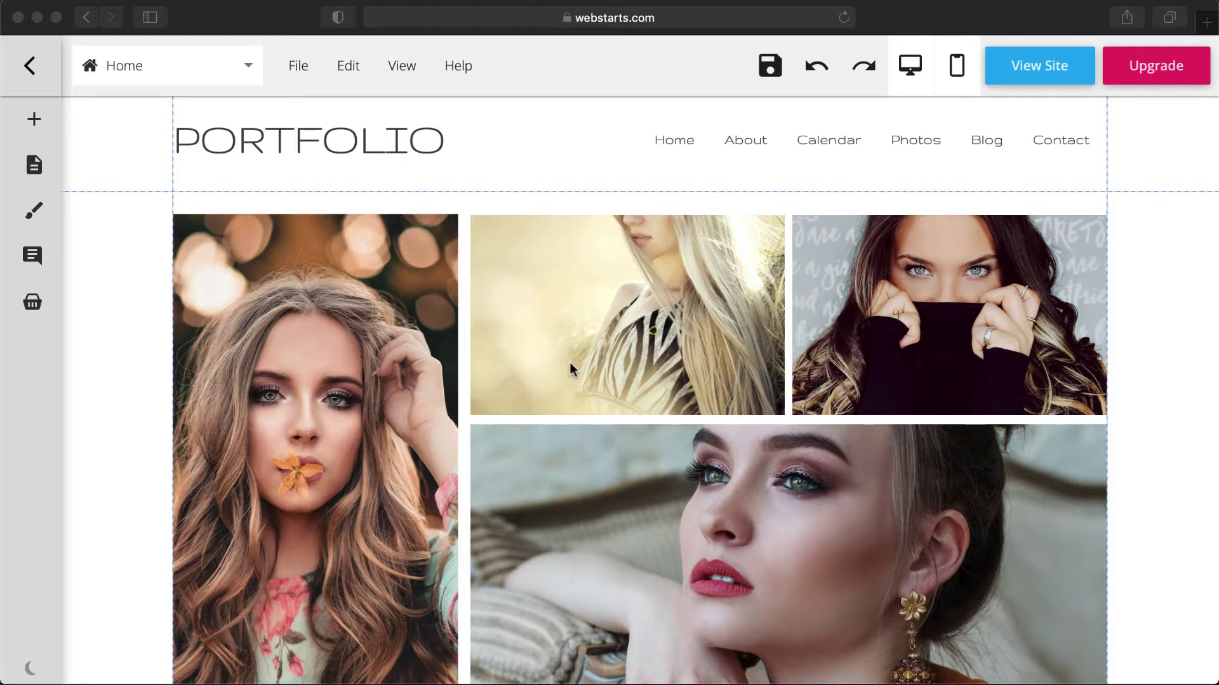
Inspect the page by selecting the header, footer, PORTFOLIO logo and blonde-woman photo.
click(959, 24)
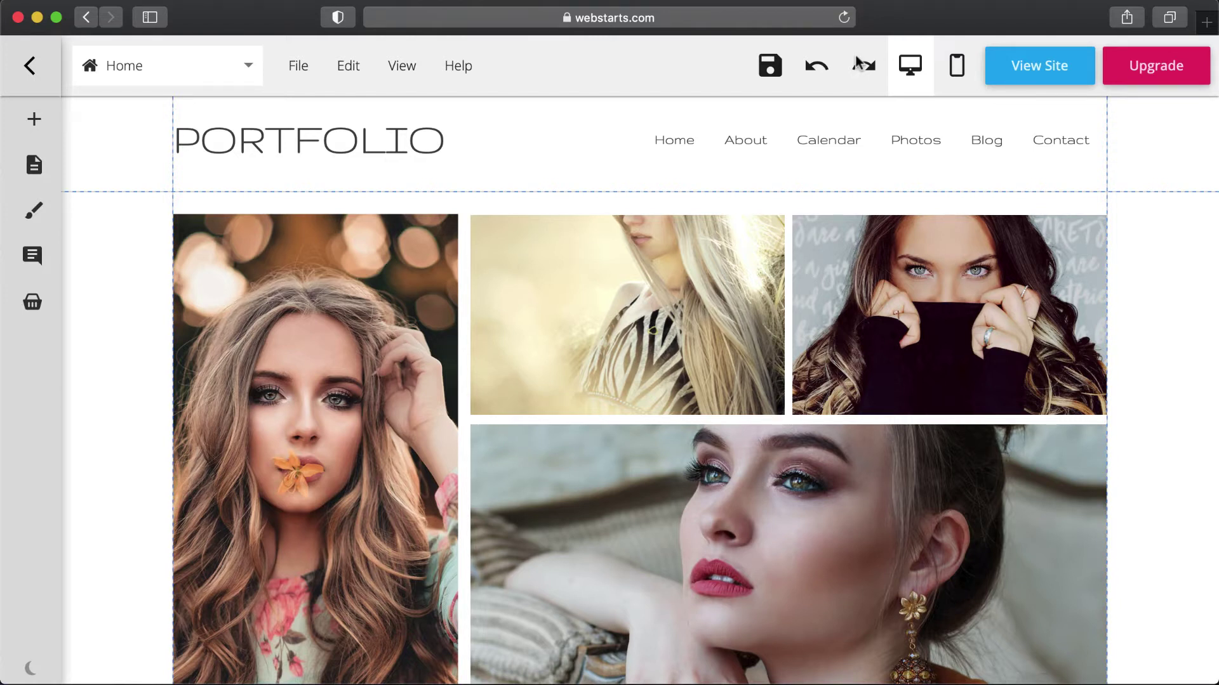
click(589, 181)
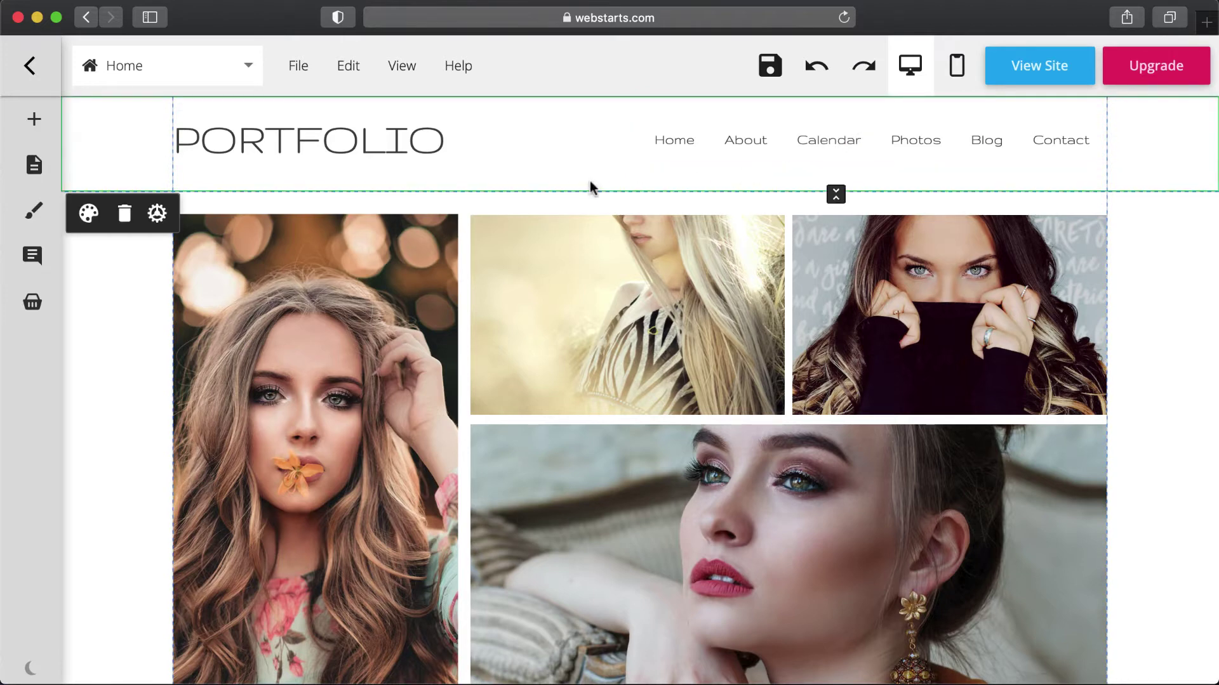
scroll(596, 203, down, 15)
click(605, 263)
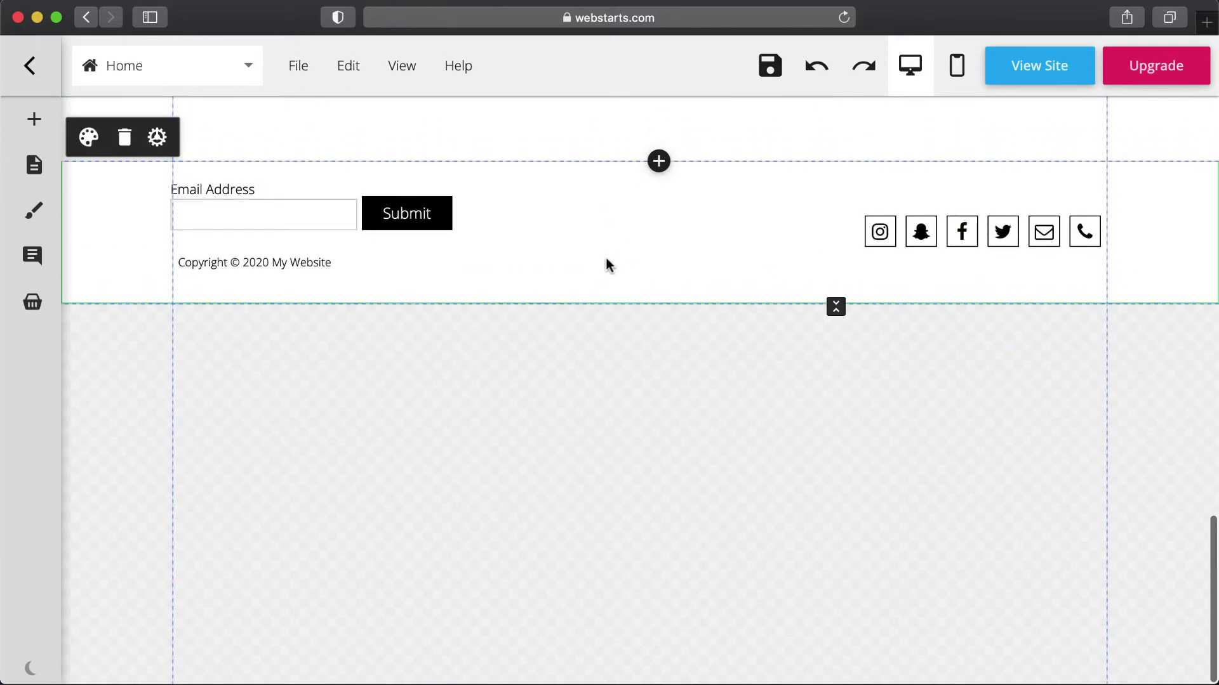
scroll(628, 267, up, 15)
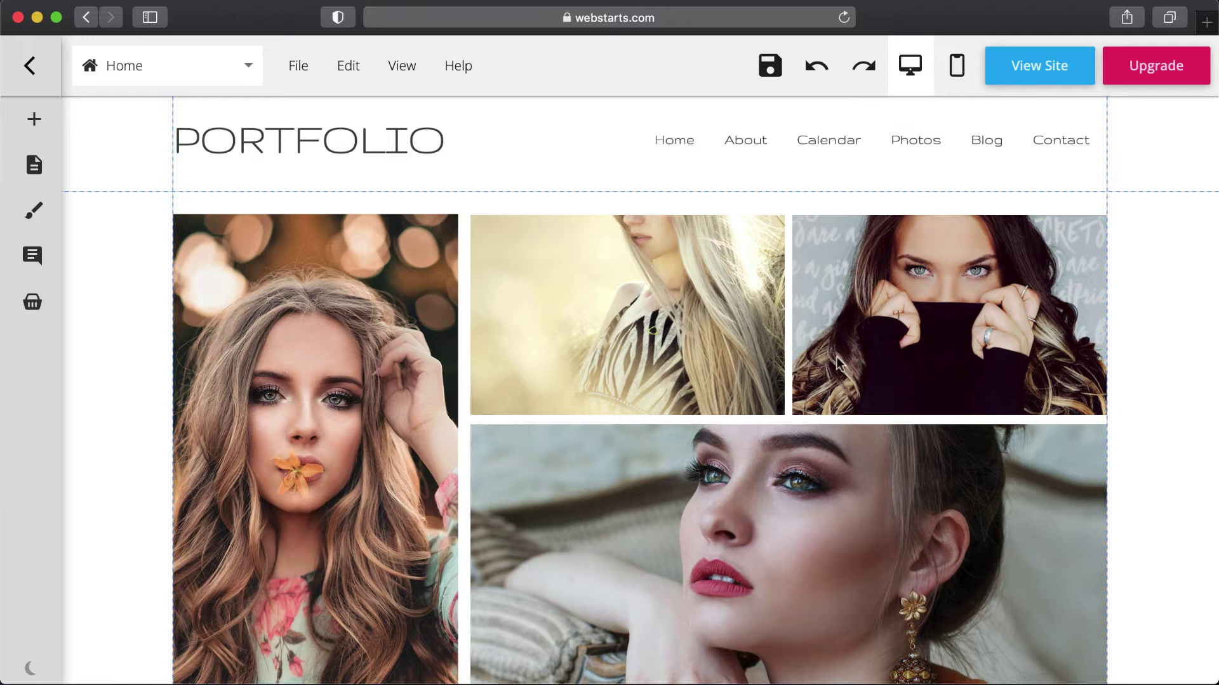
click(389, 132)
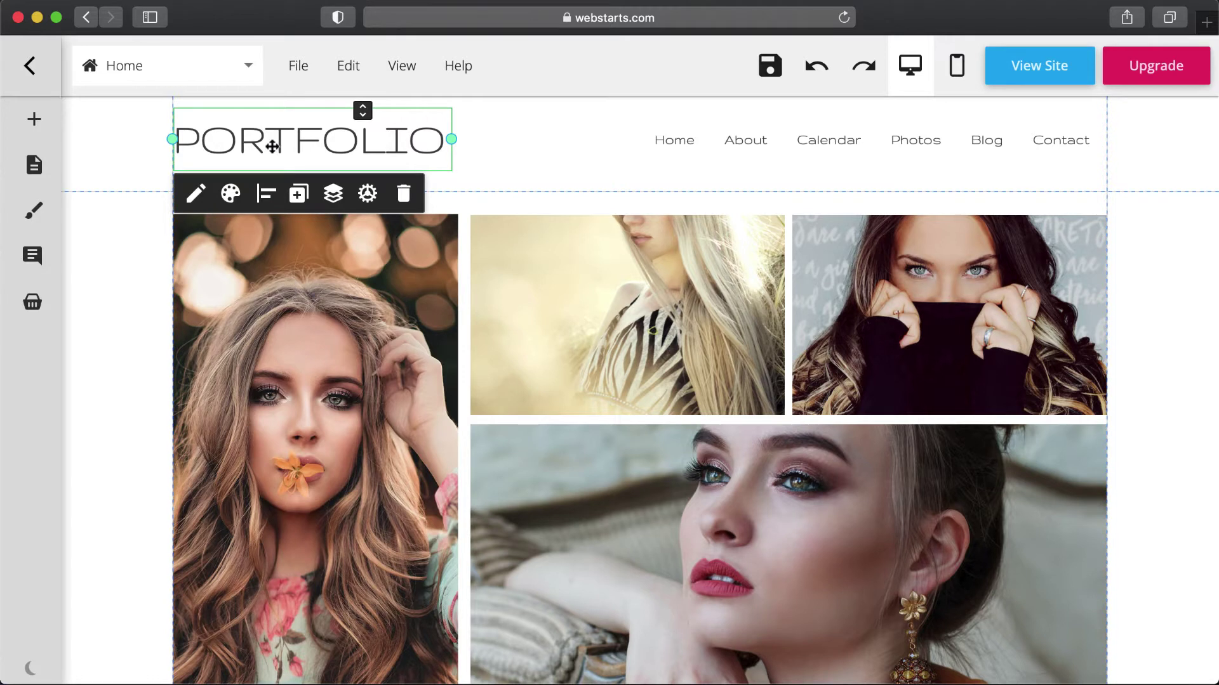
click(572, 258)
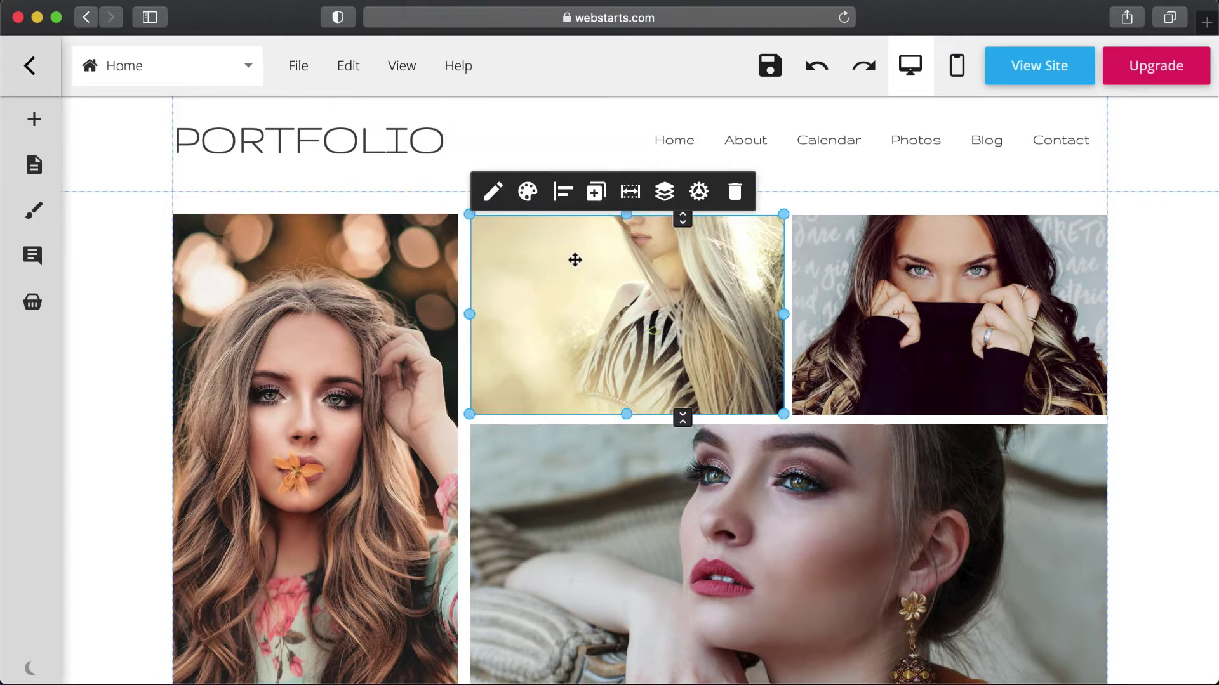
click(492, 420)
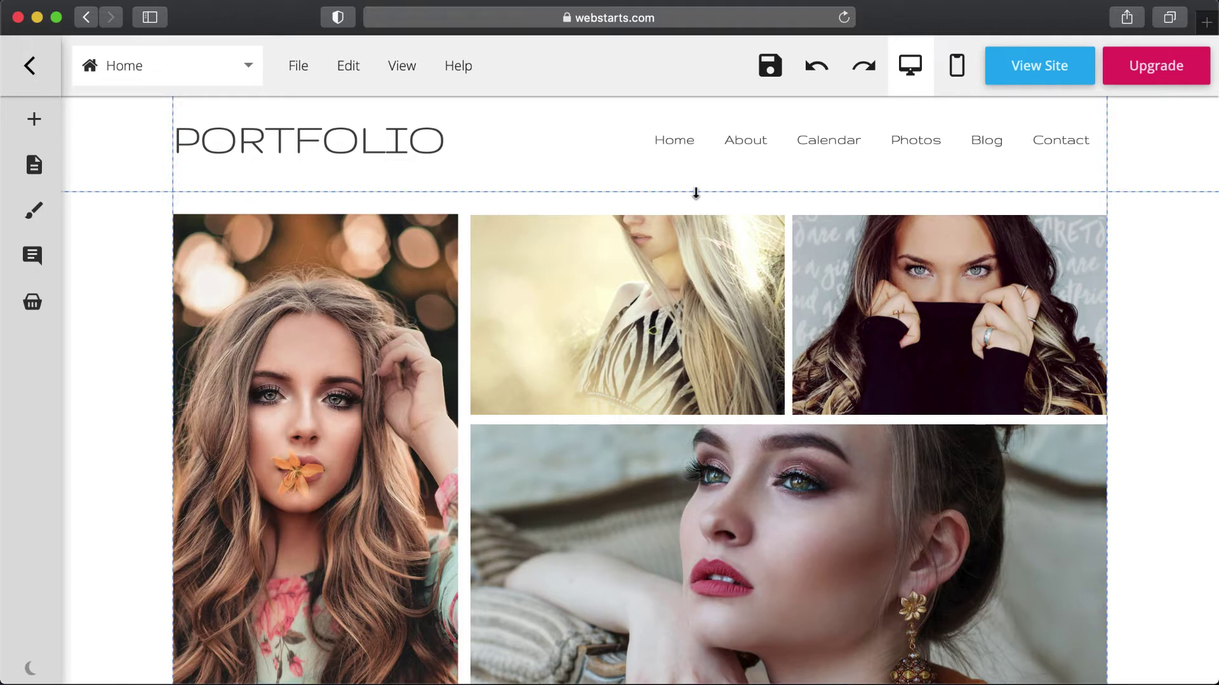
Stretch the header down over the photos and add a new Strip to the header.
drag(695, 193, 722, 582)
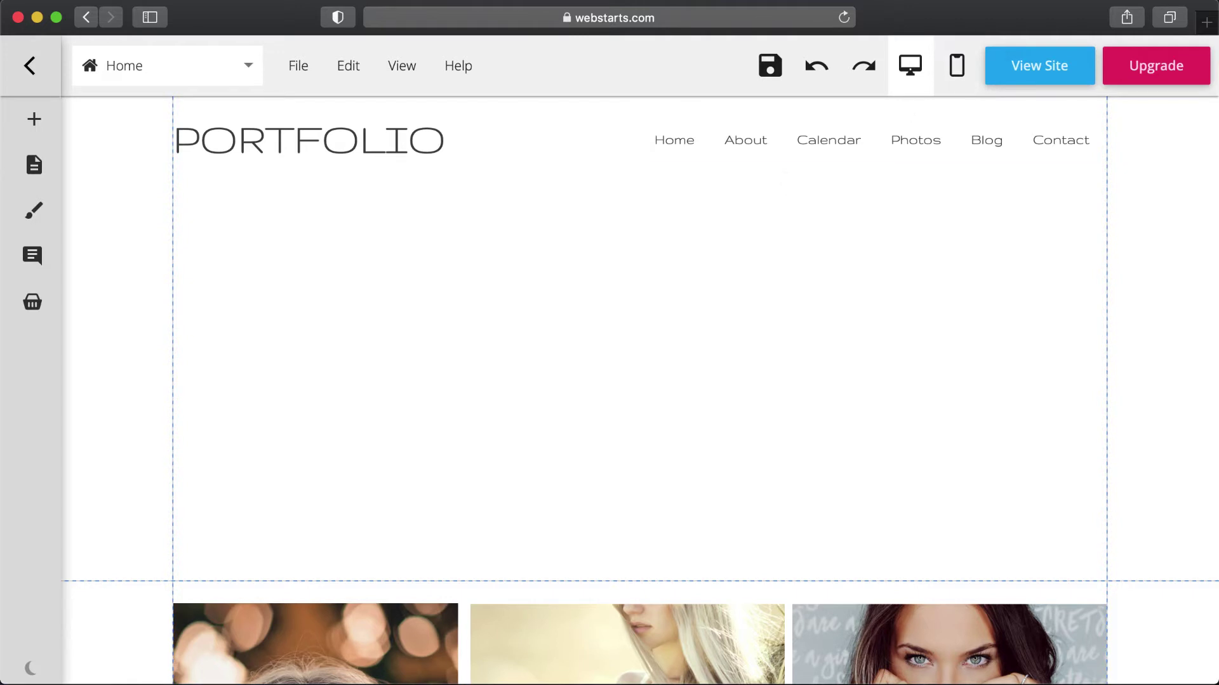
mouse_move(37, 120)
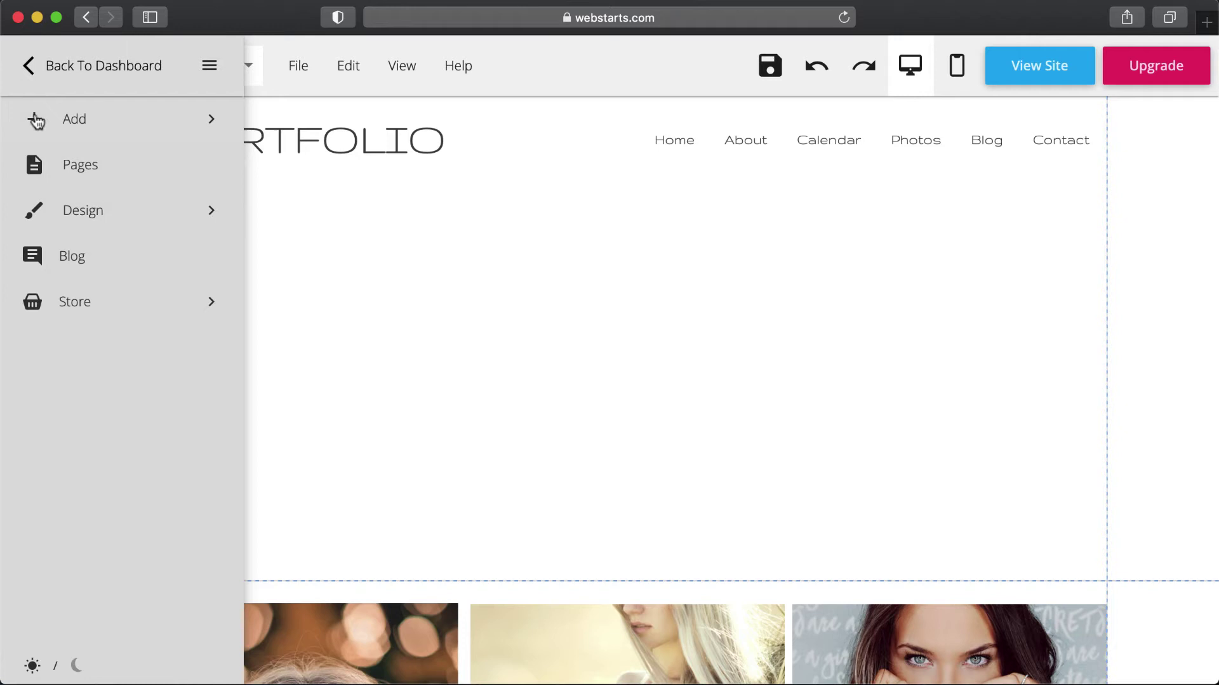
click(69, 124)
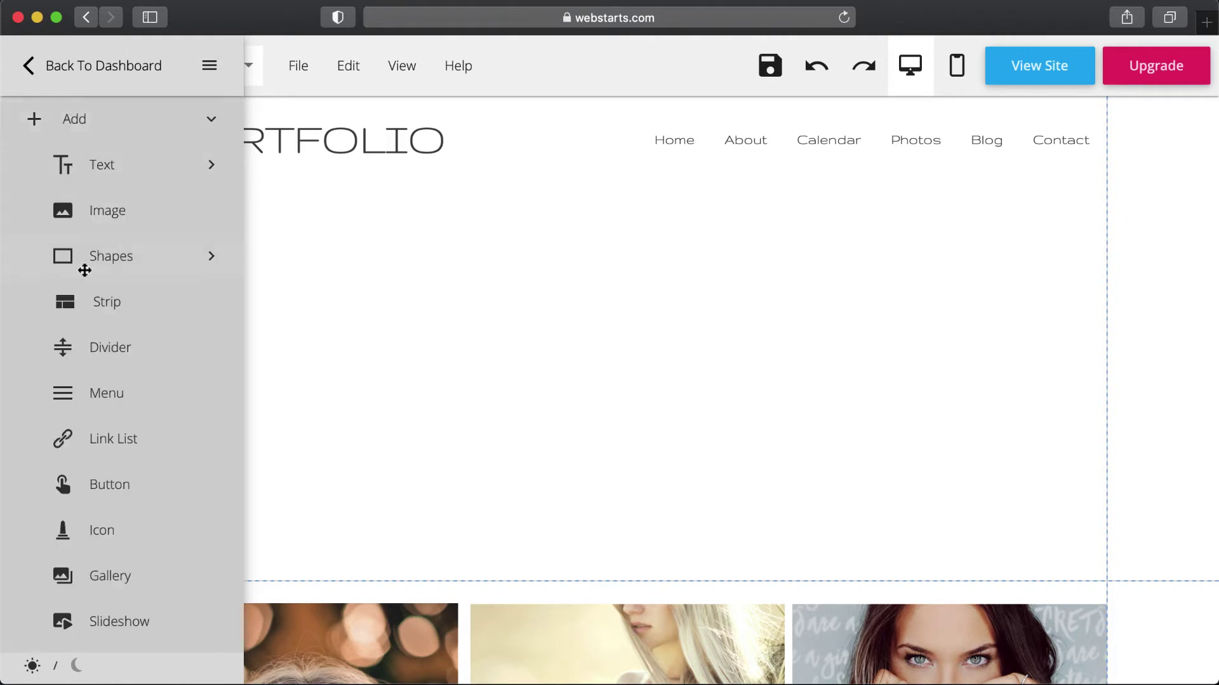
drag(81, 299, 261, 335)
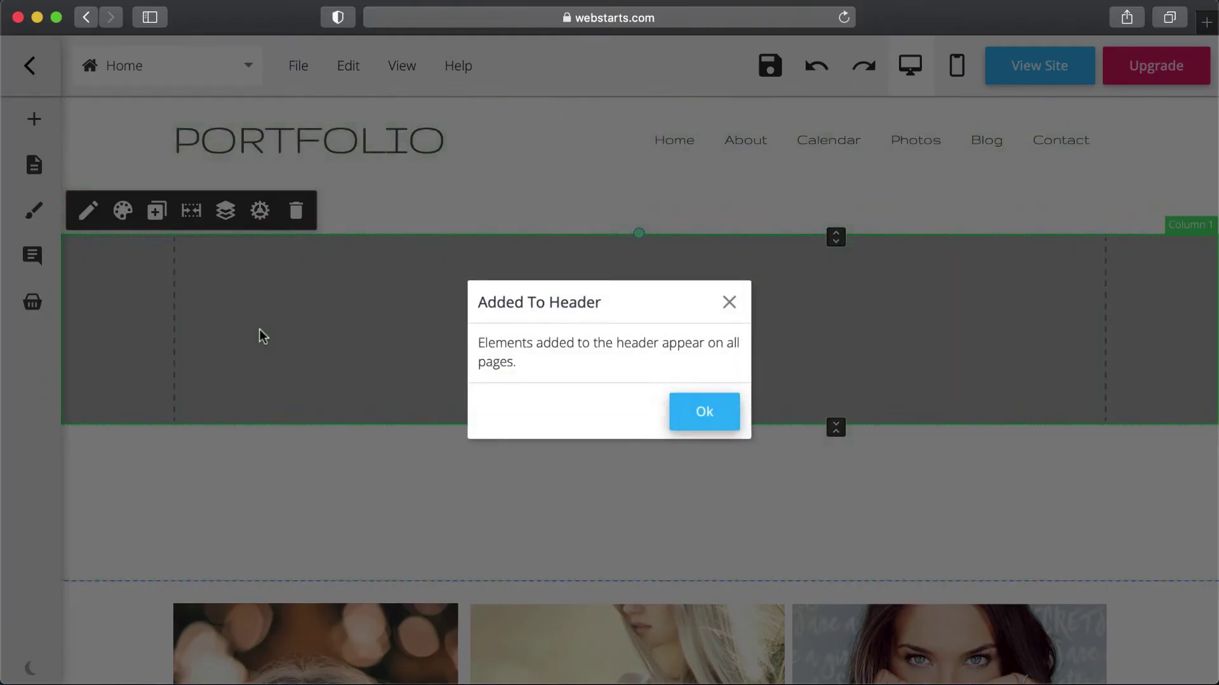
click(732, 422)
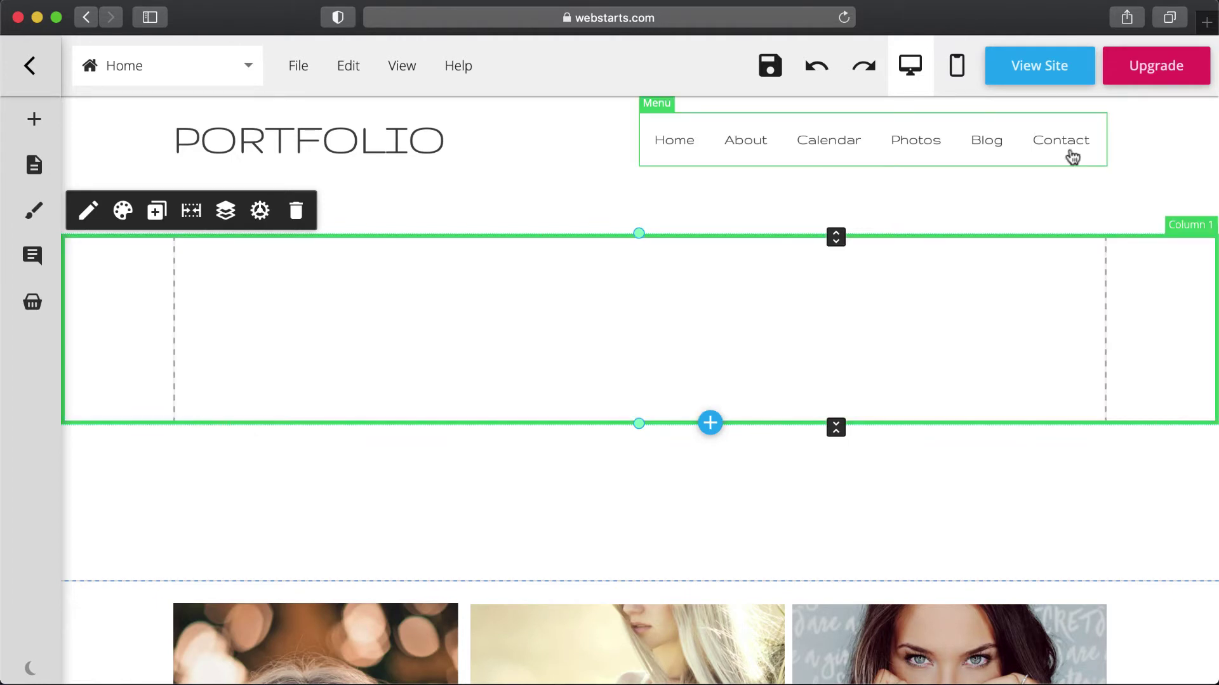
Give the header strip two columns, column 1 aligned left and column 2 aligned right.
click(260, 212)
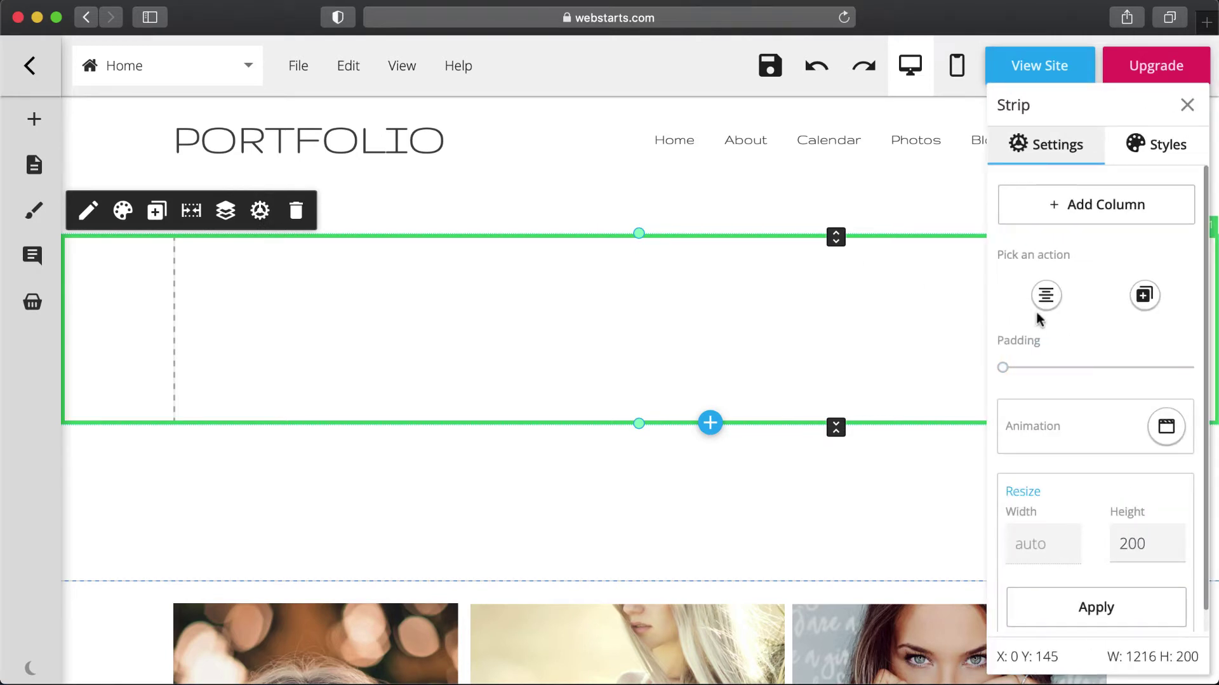
click(1093, 222)
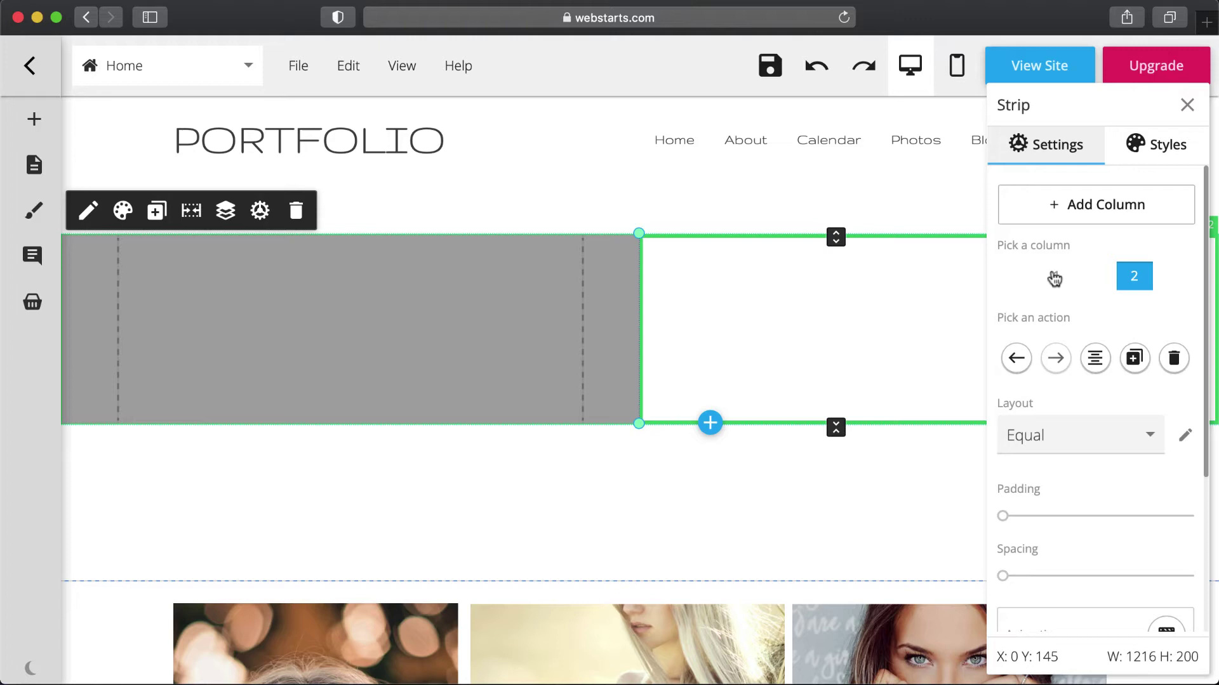
click(1055, 277)
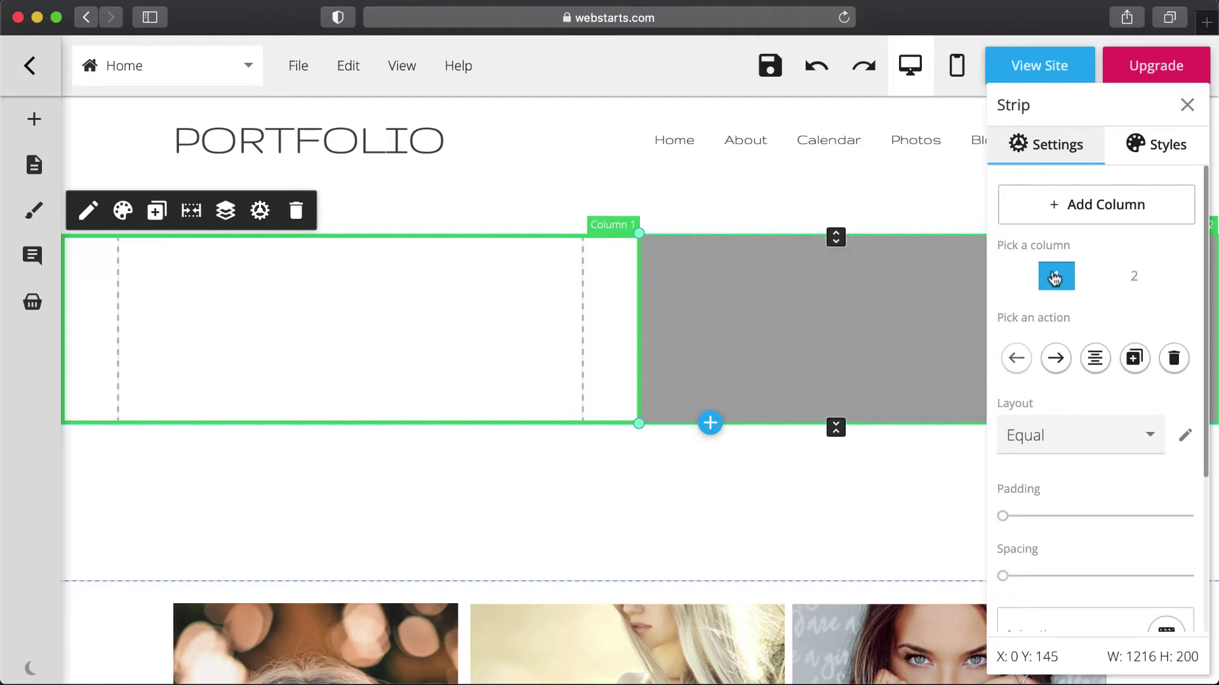
click(1095, 358)
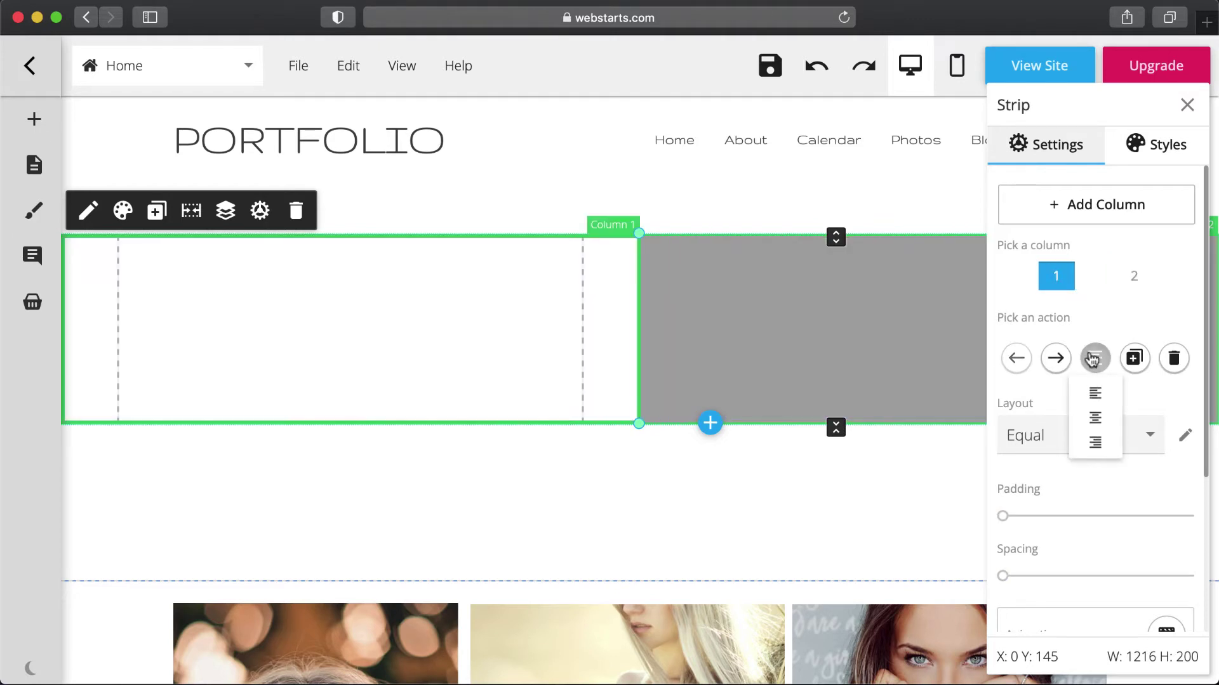
click(1095, 397)
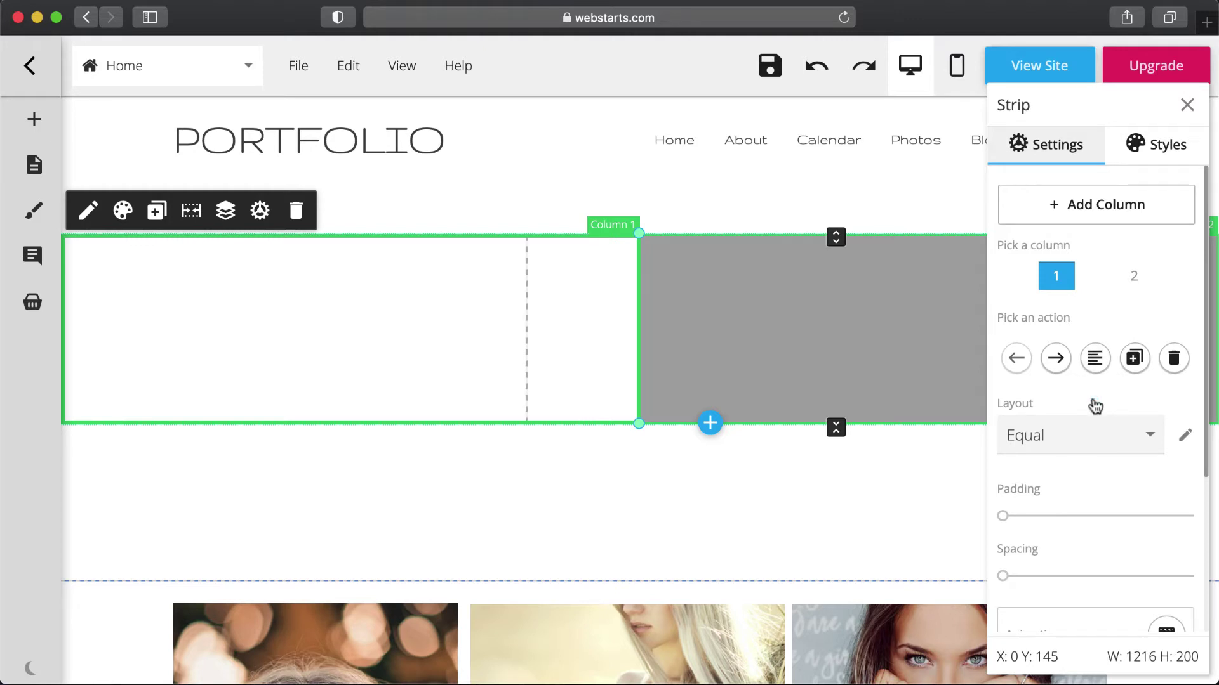
click(1136, 287)
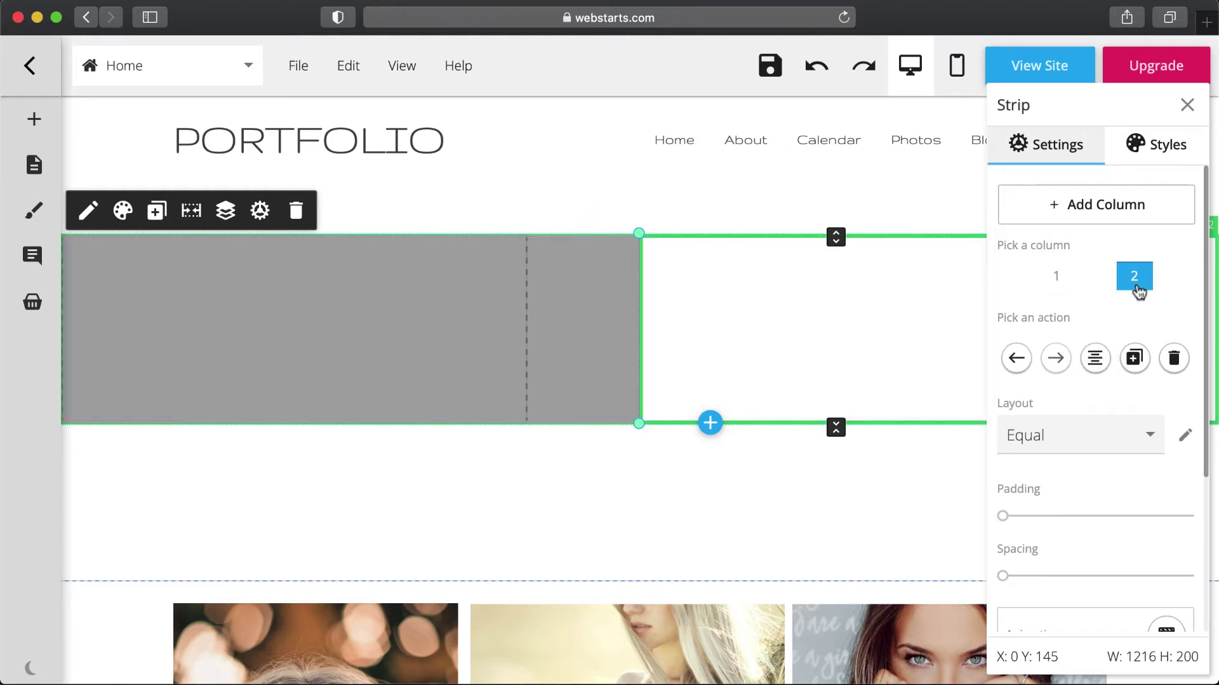
click(1097, 360)
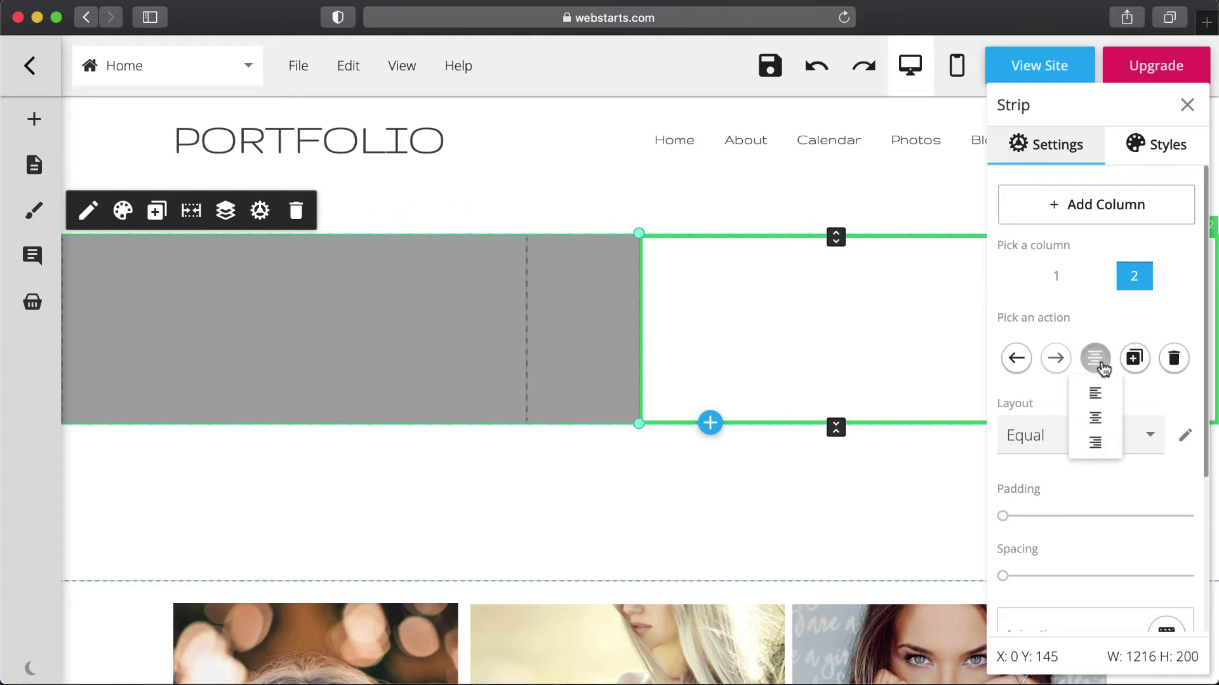
click(1095, 444)
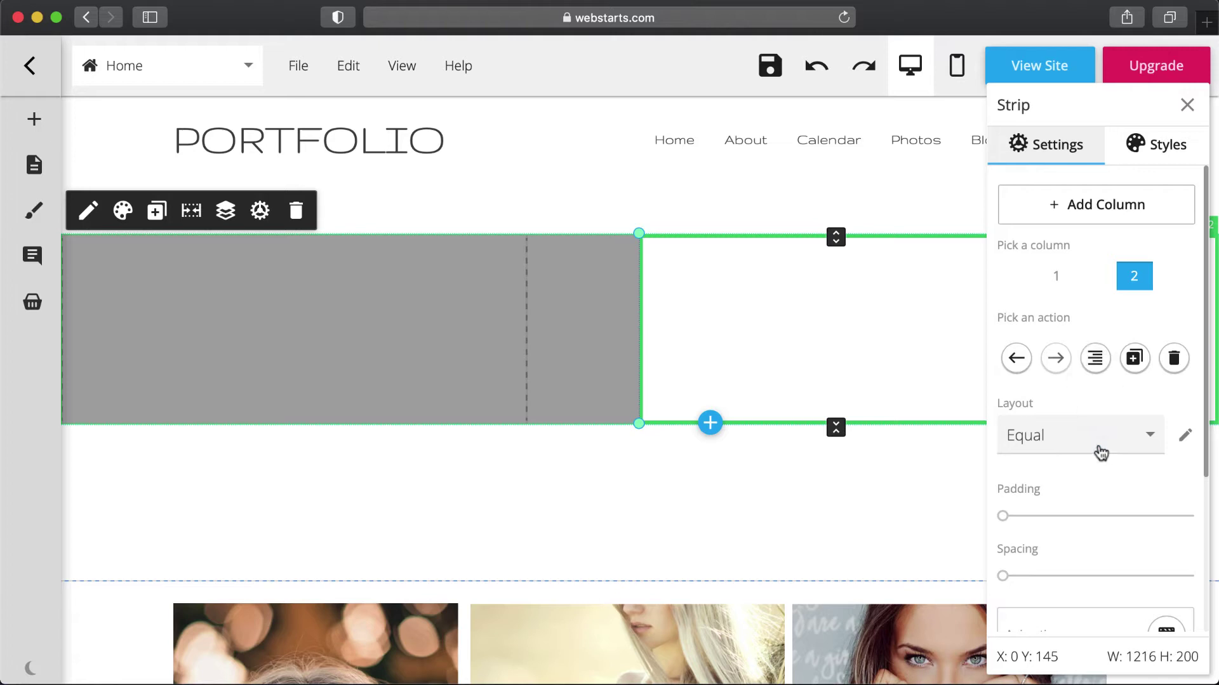
click(838, 164)
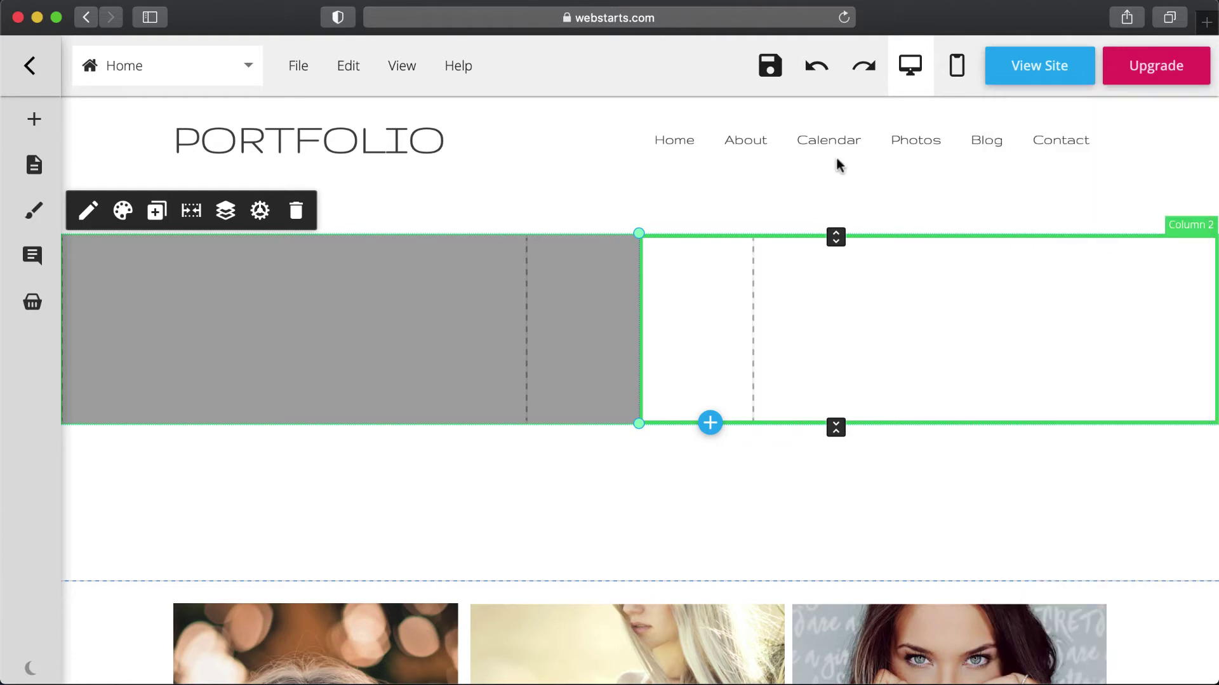
Move the PORTFOLIO logo into Column 1 and the navigation menu into the right column.
click(405, 148)
drag(353, 137, 262, 325)
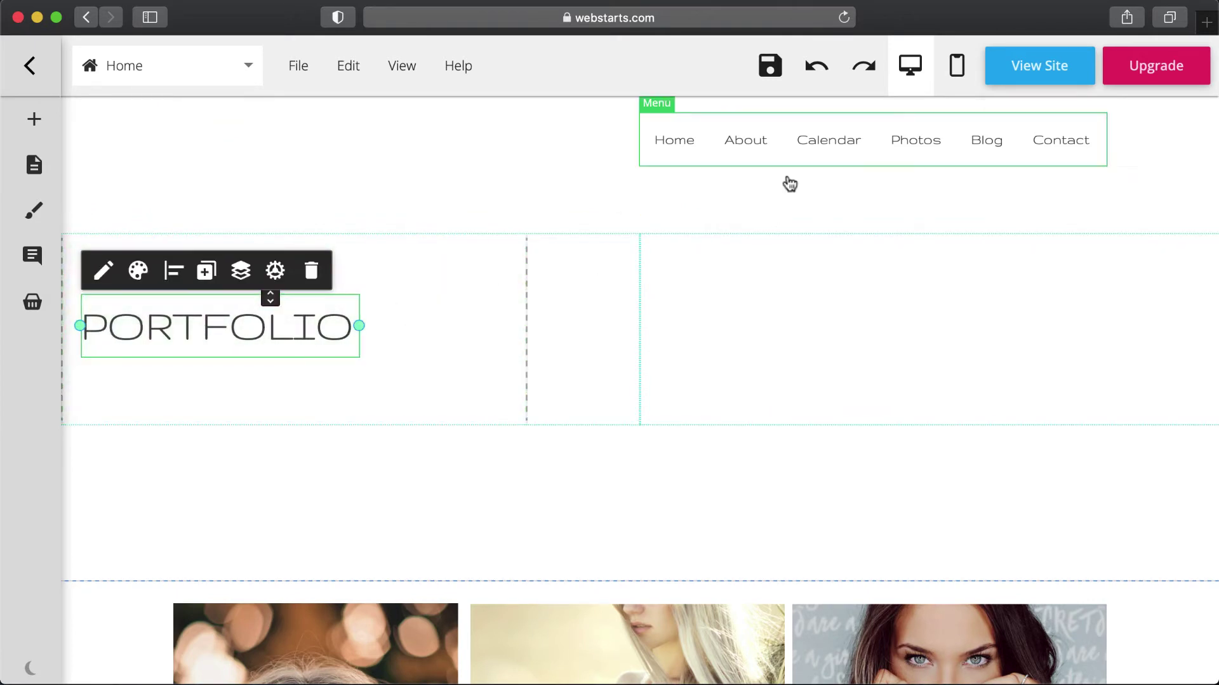
click(732, 125)
drag(732, 125, 864, 325)
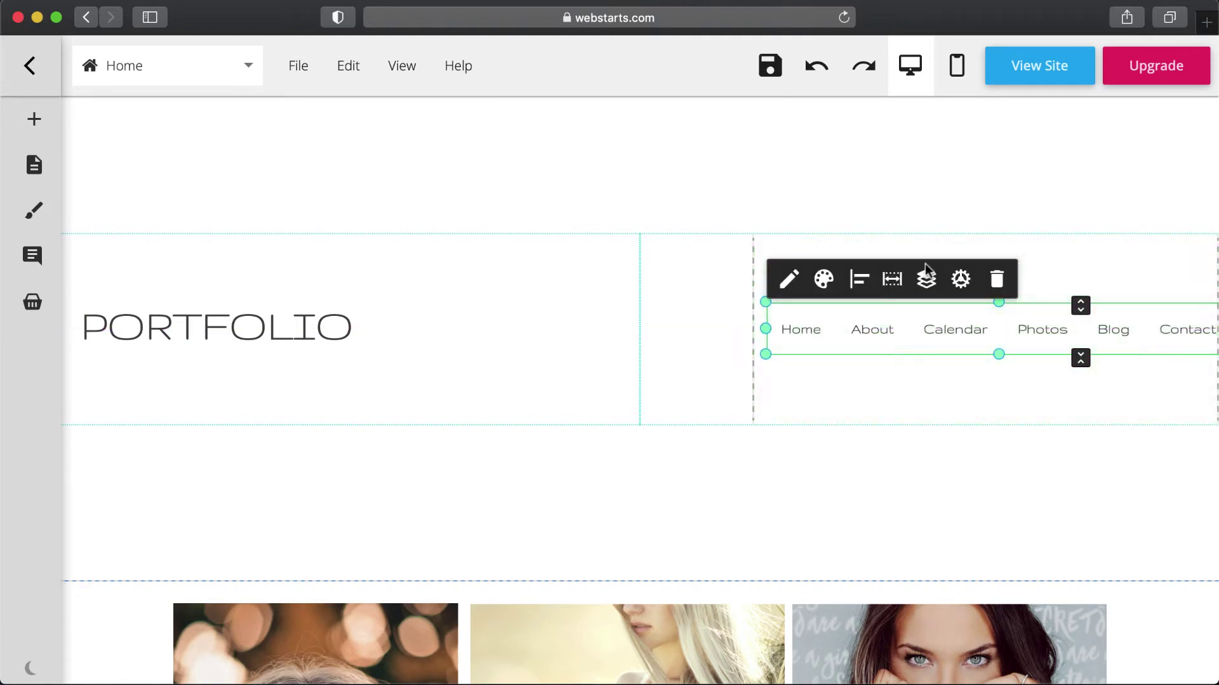
Shorten the header and pull the photo gallery up directly beneath it.
click(707, 253)
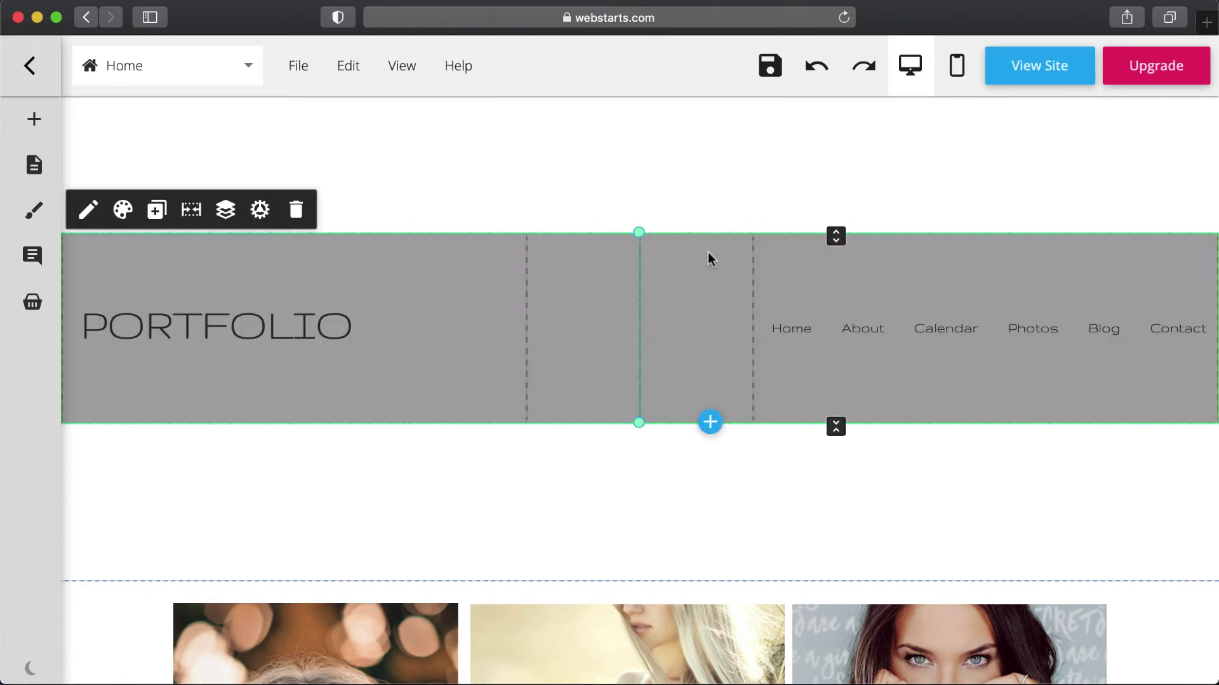
drag(825, 238, 830, 101)
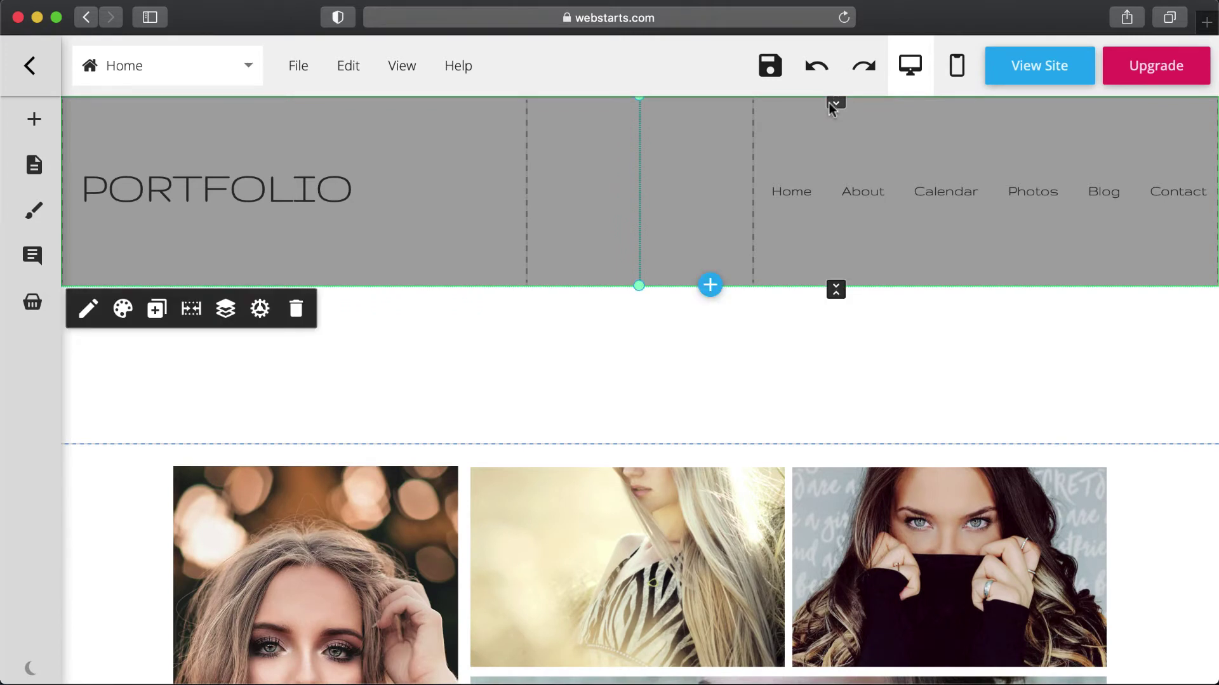
drag(819, 445, 824, 289)
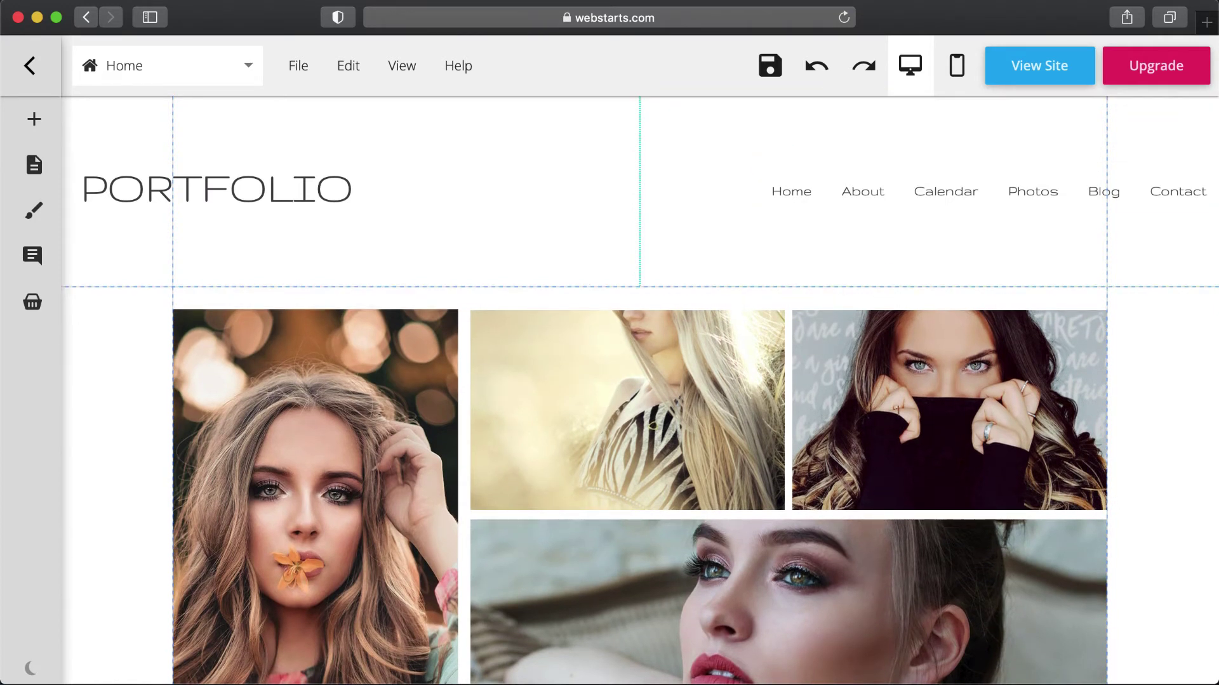
click(304, 71)
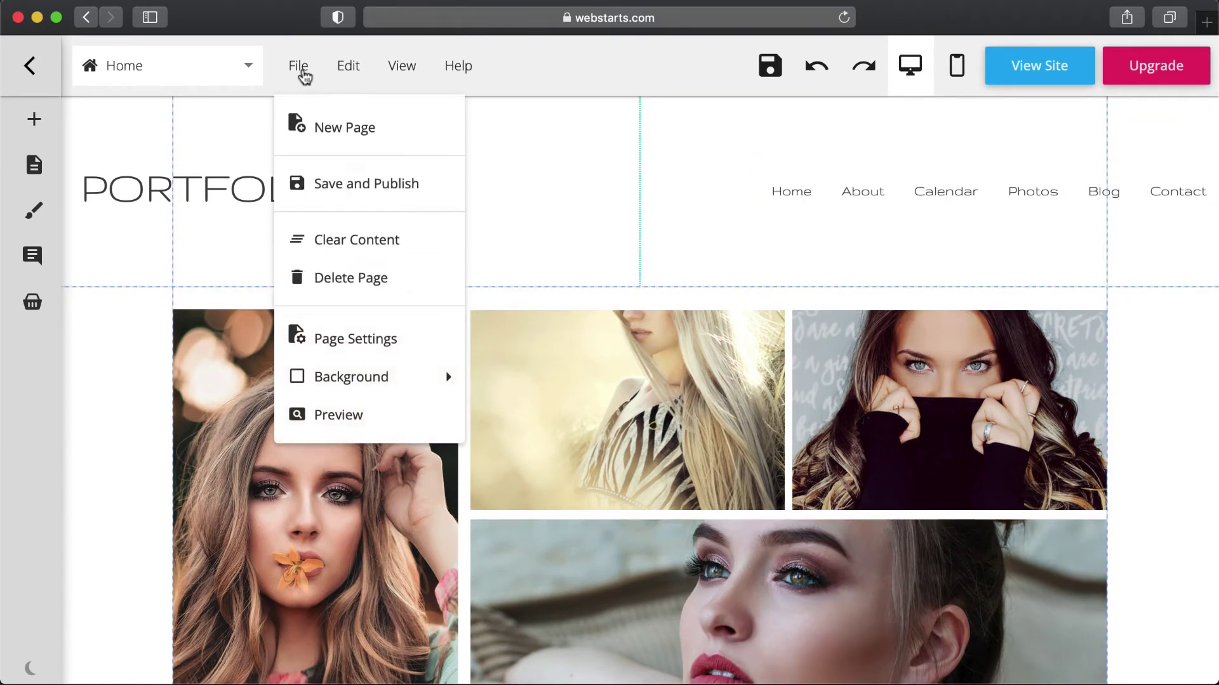
click(372, 419)
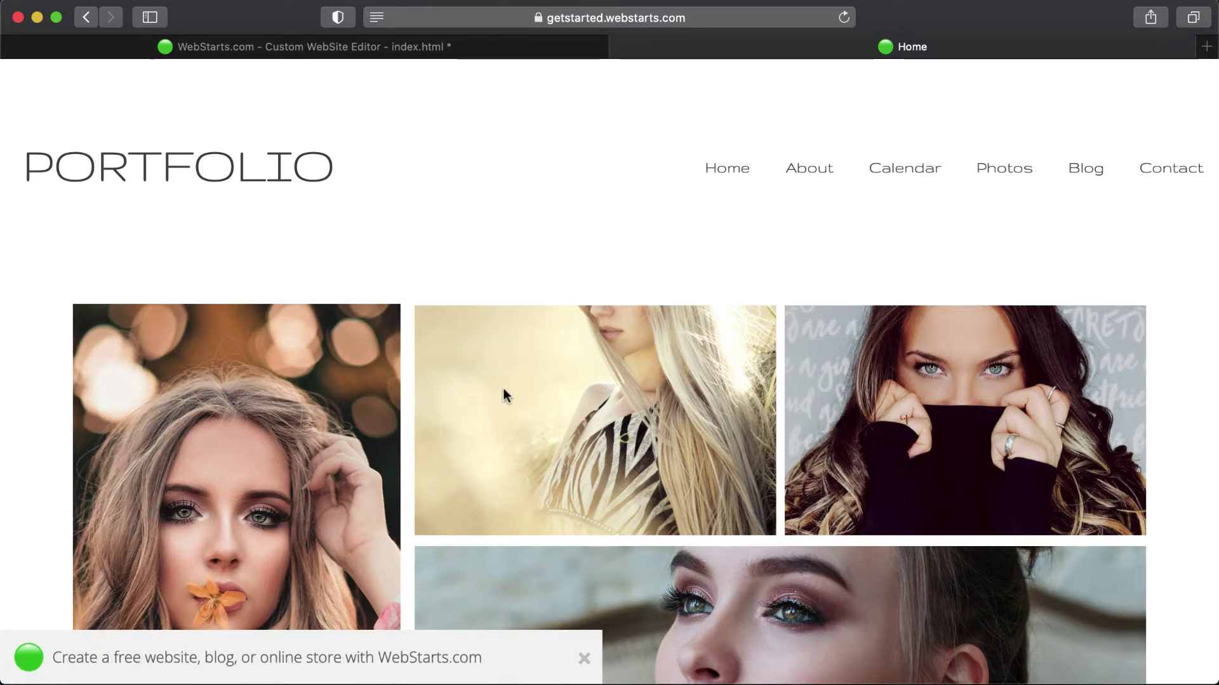
key(super+minus)
key(super+minus)
key(super+minus)
key(super+minus)
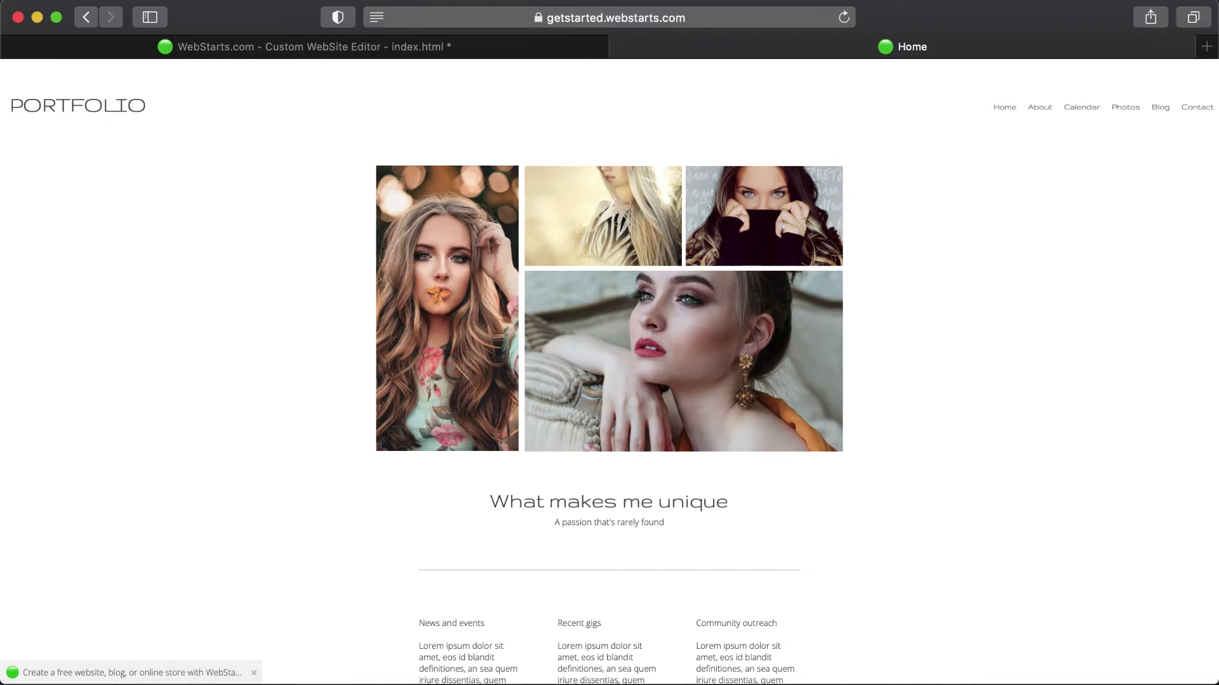
key(super+w)
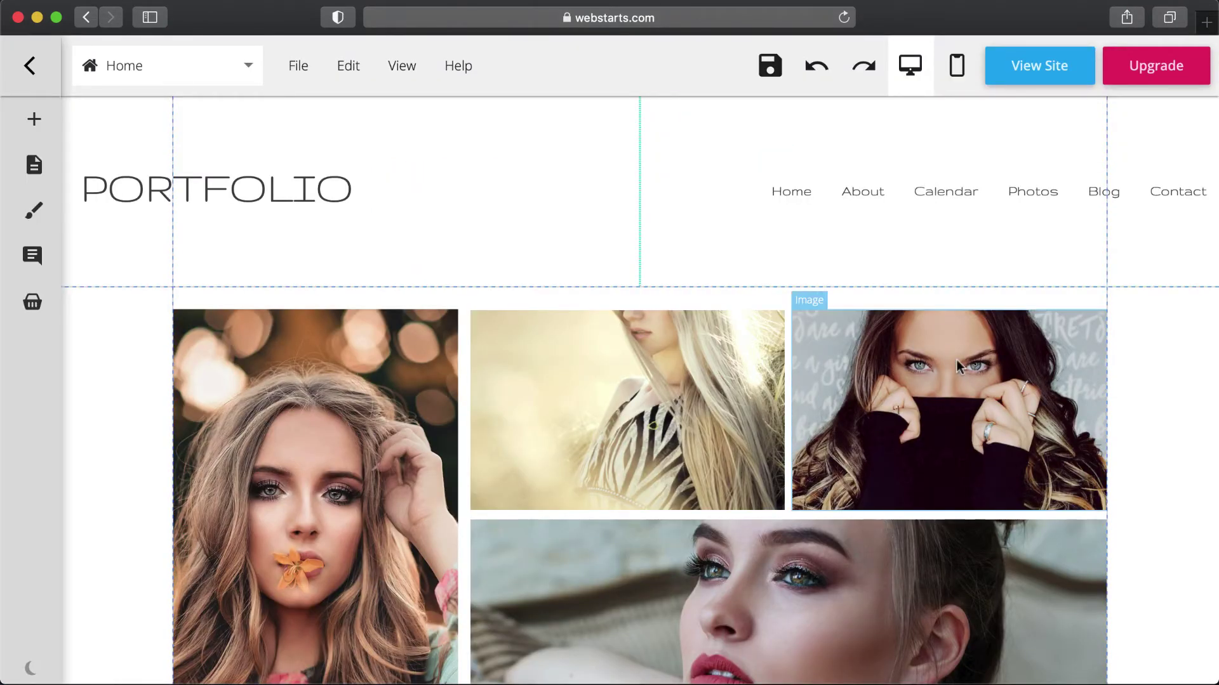
Stretch the footer taller, add a Strip to it and place it below the email form.
scroll(961, 373, down, 20)
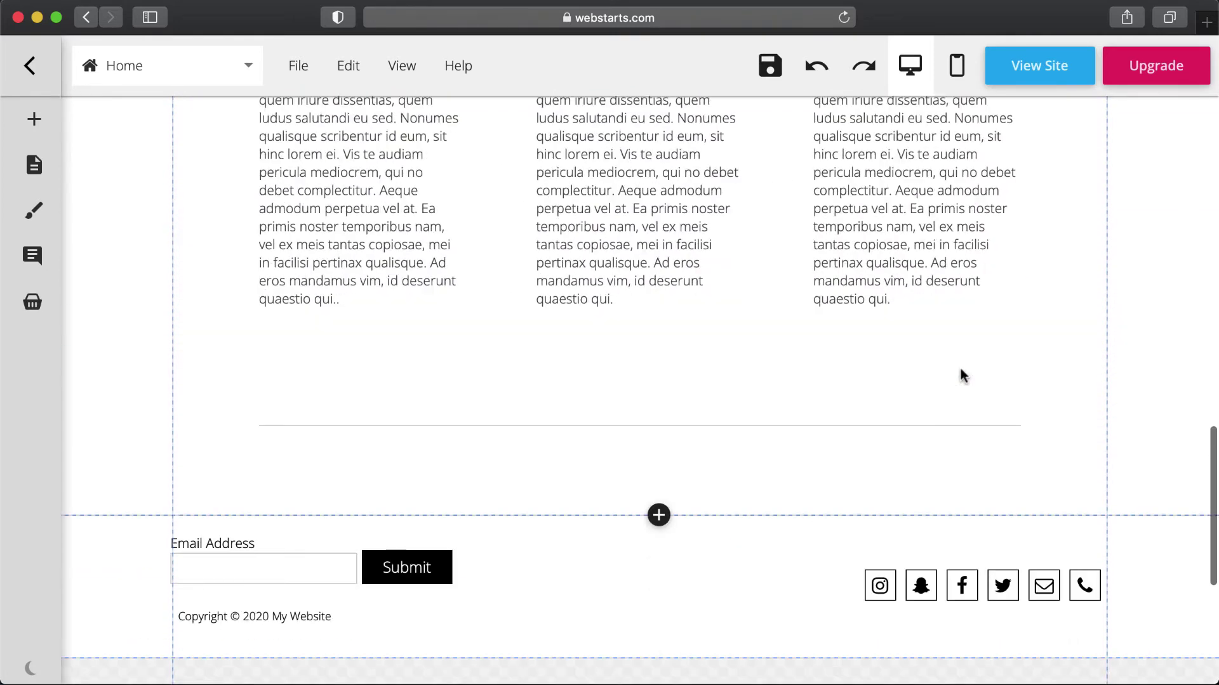
scroll(961, 375, down, 3)
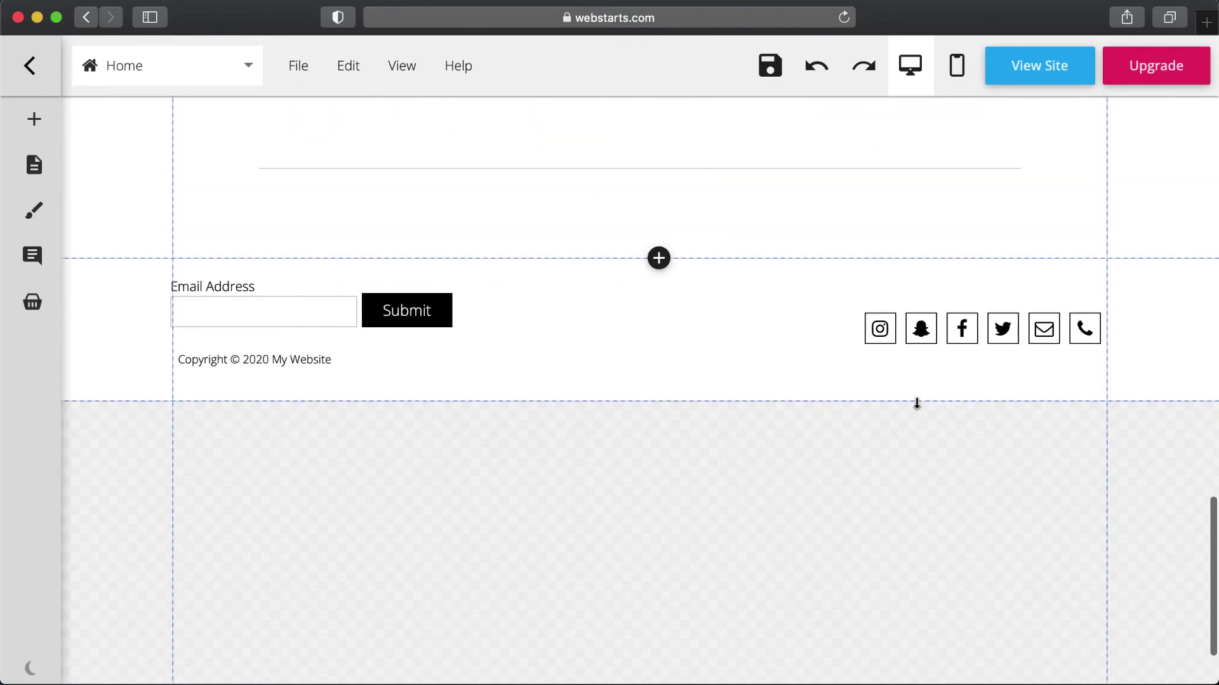
drag(916, 404, 941, 629)
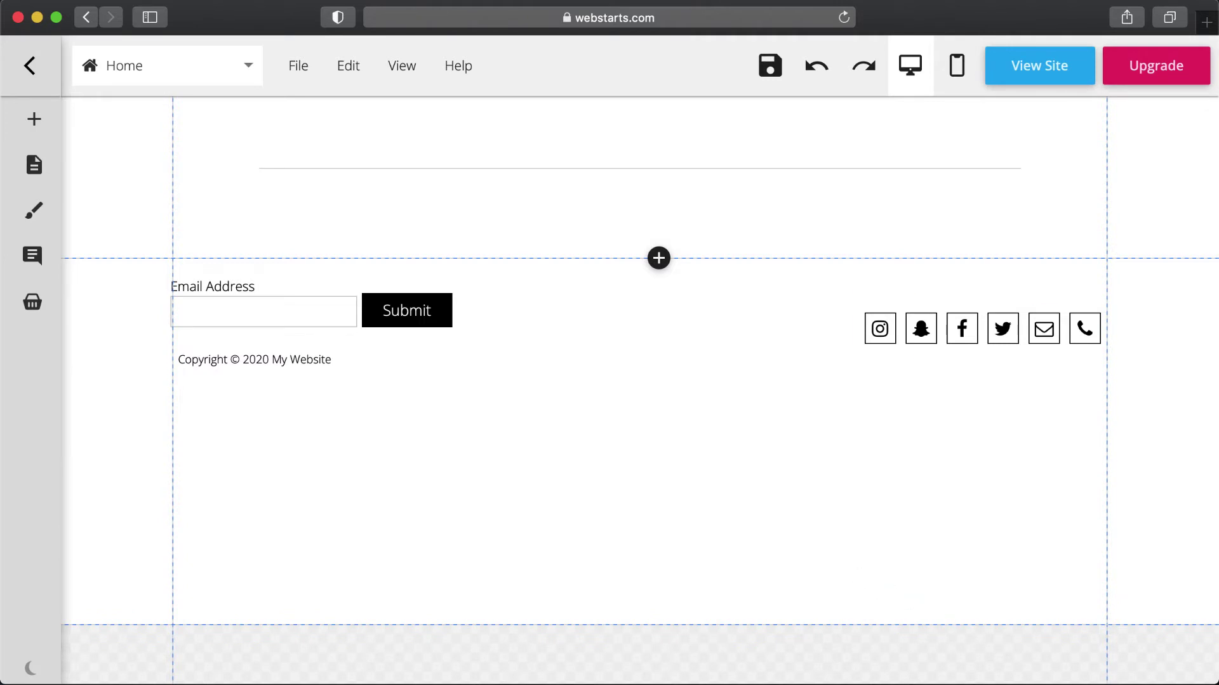
click(34, 119)
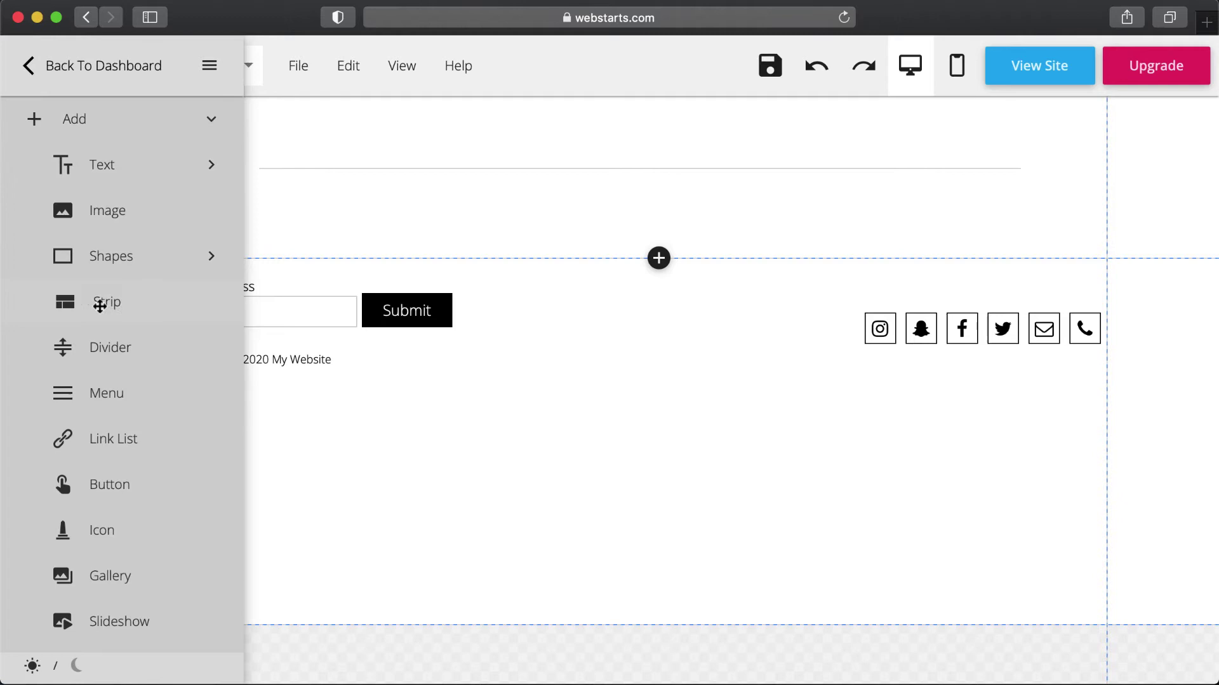
drag(86, 303, 346, 425)
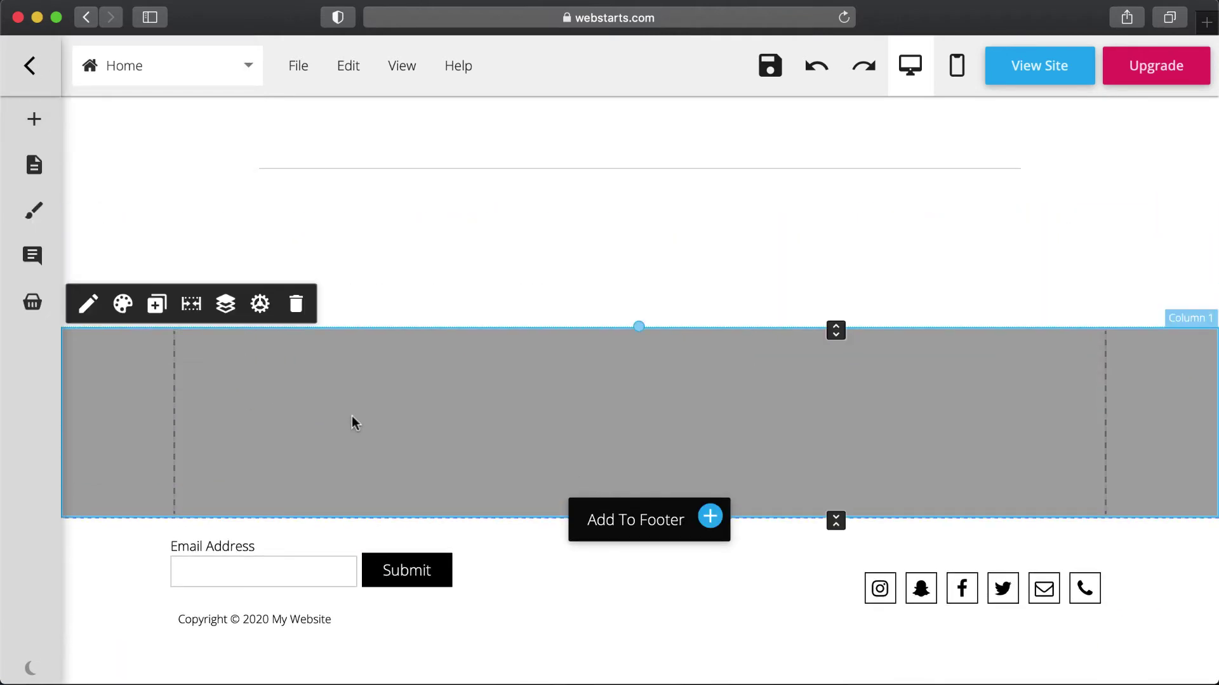
click(633, 520)
scroll(630, 511, down, 1)
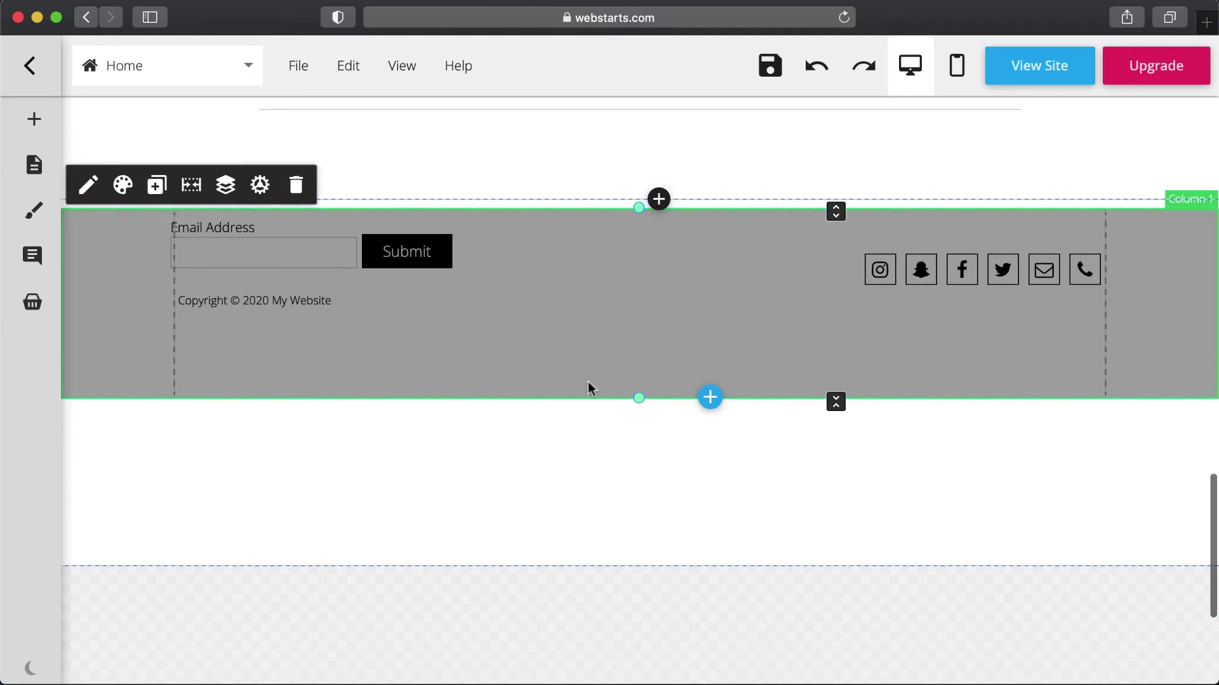
drag(582, 345, 588, 500)
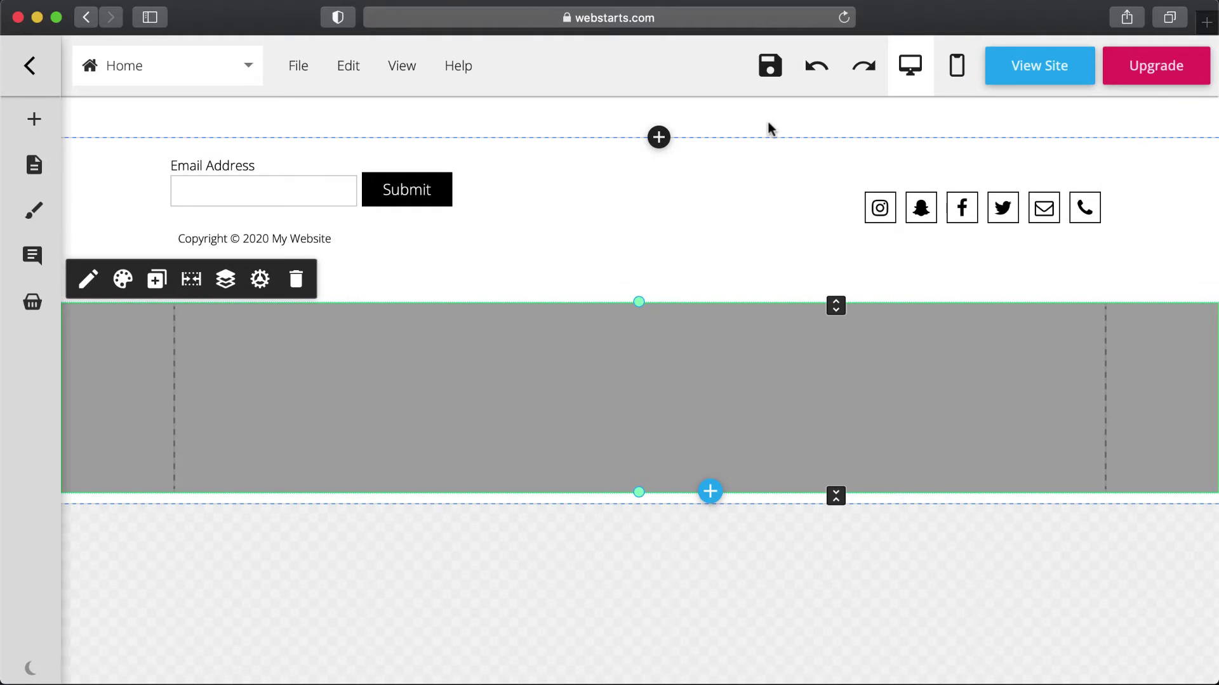
Split the footer strip into three columns, right-aligning column 3 and left-aligning column 1.
click(260, 279)
click(1047, 213)
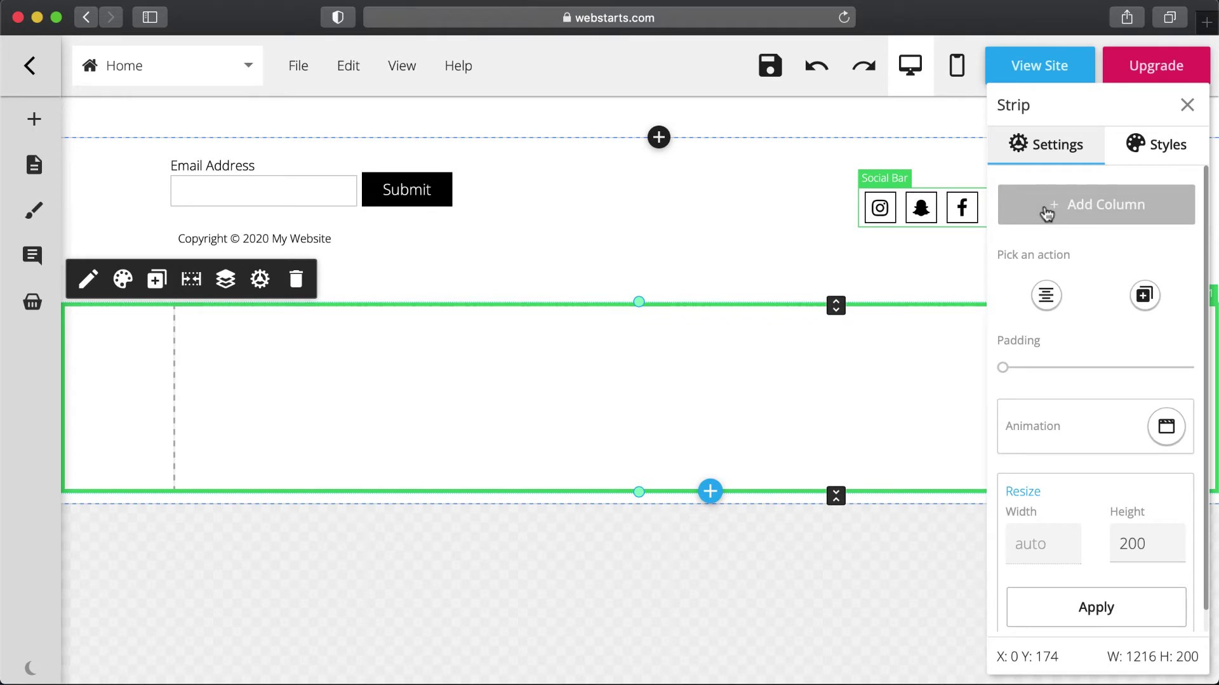
click(1047, 212)
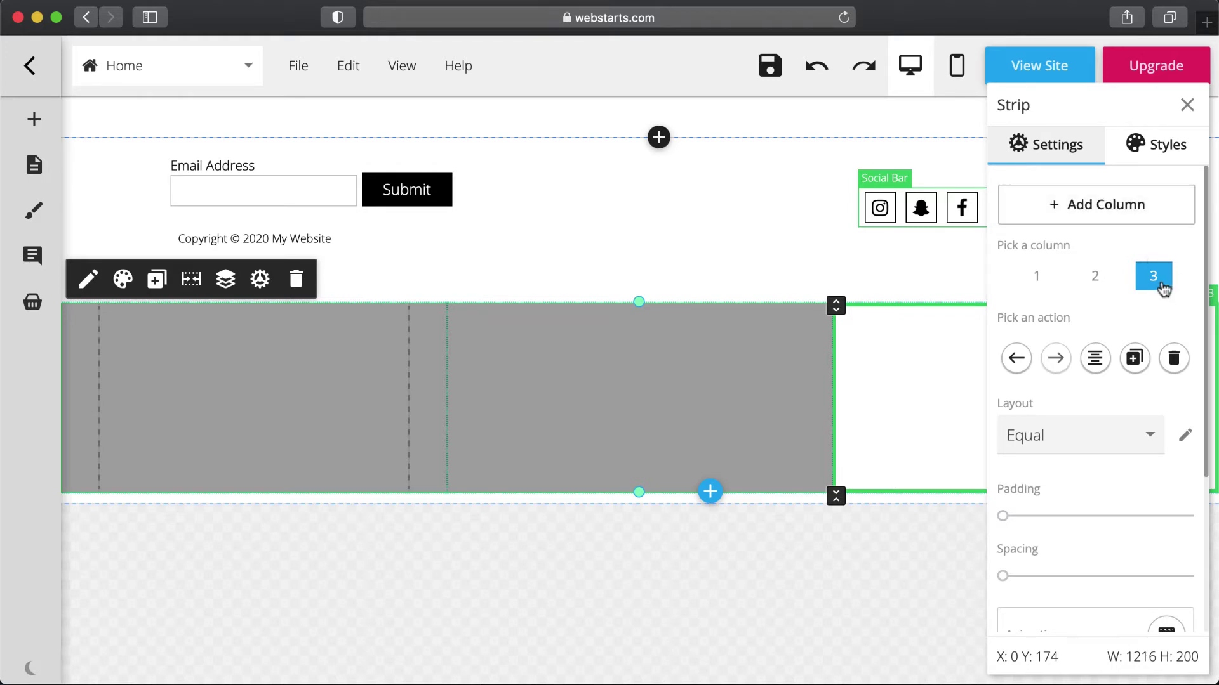
click(1095, 358)
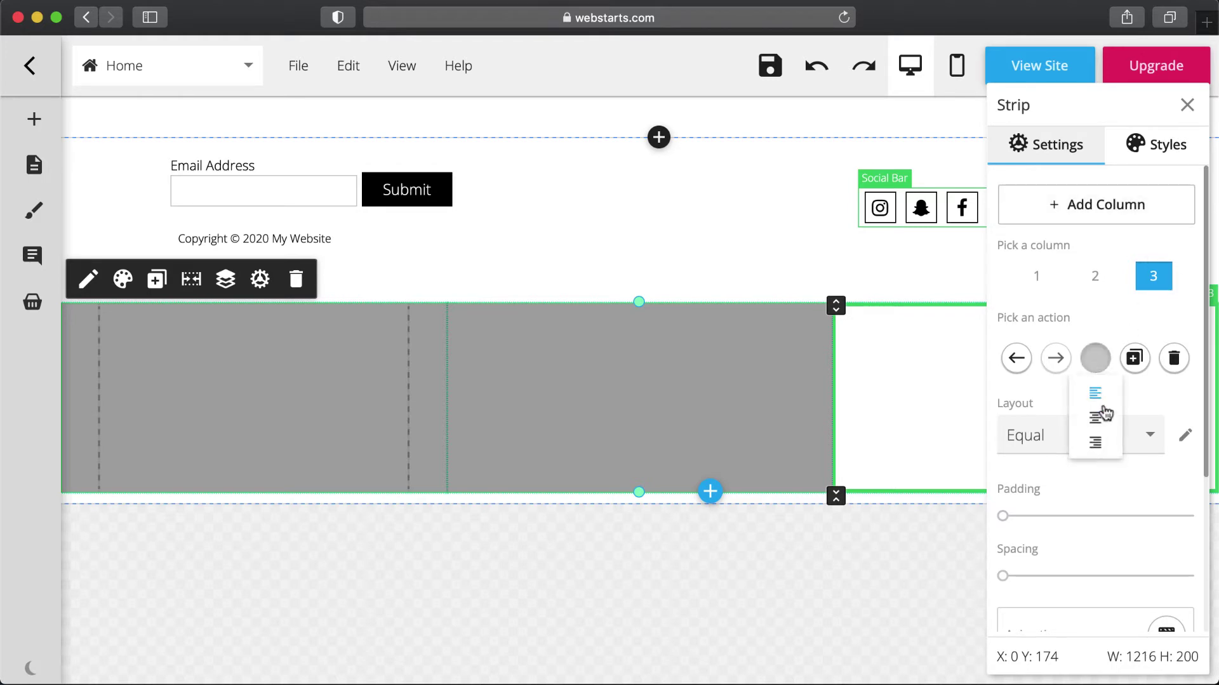
click(1100, 445)
click(1095, 276)
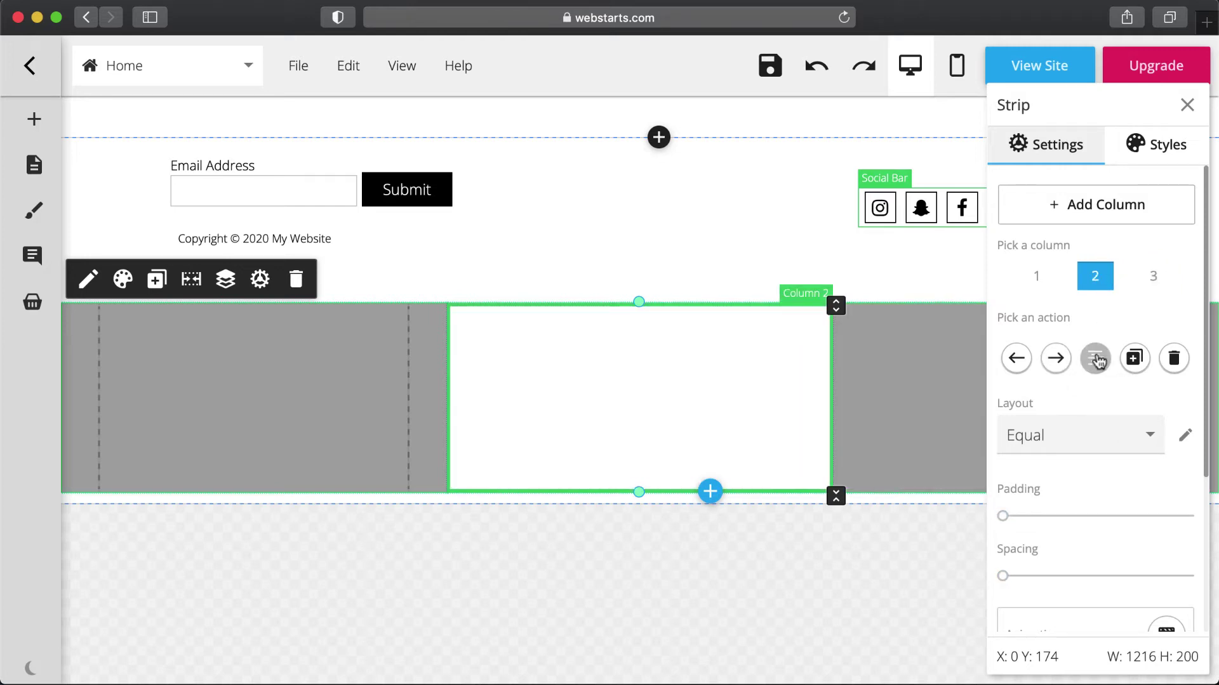
click(1046, 287)
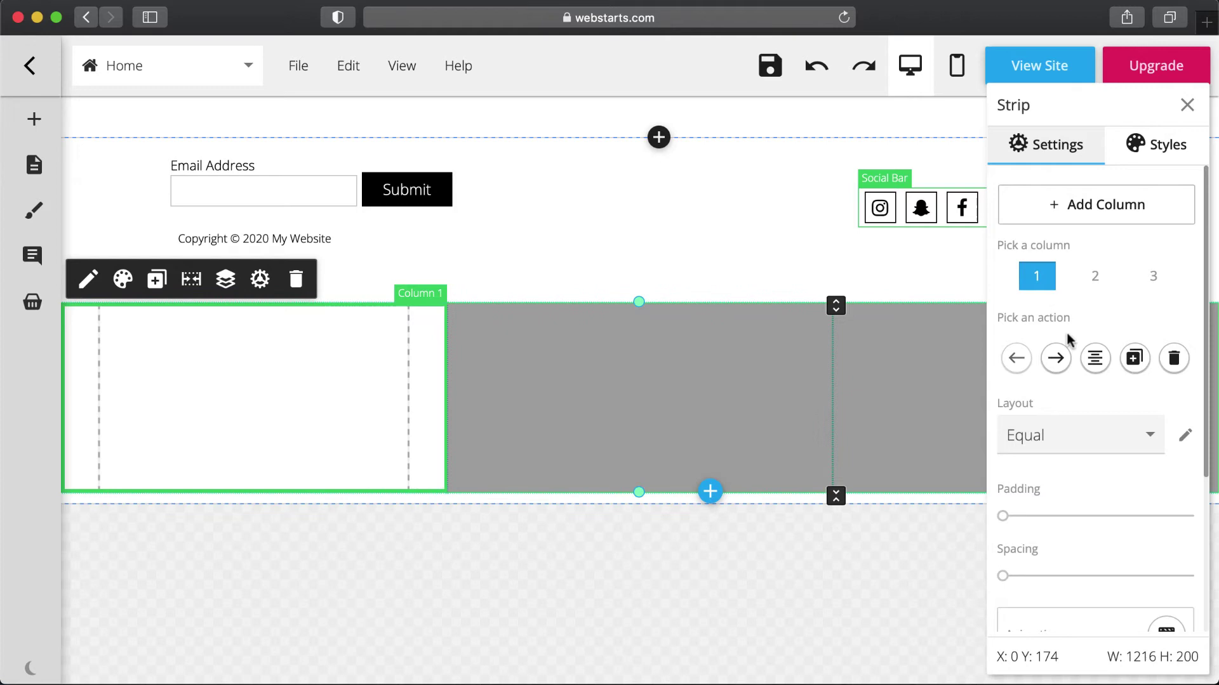
click(1092, 359)
click(1095, 392)
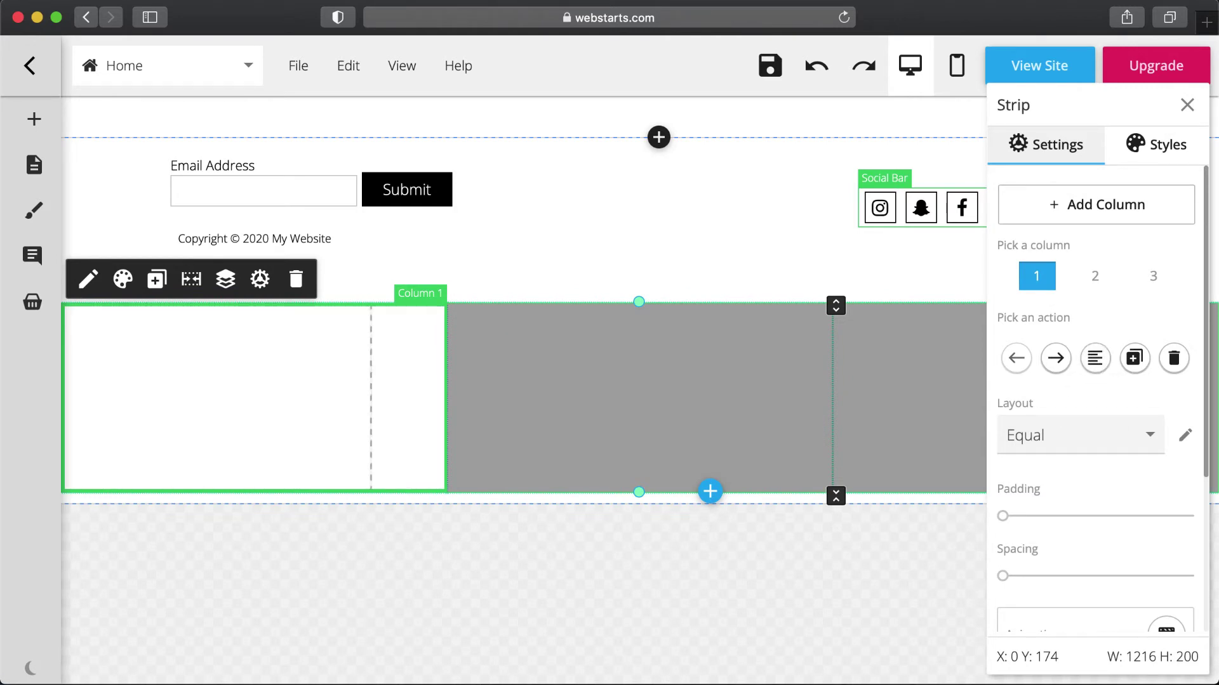
Move the email form, copyright line and social icons into footer columns 1, 2 and 3.
scroll(393, 379, up, 3)
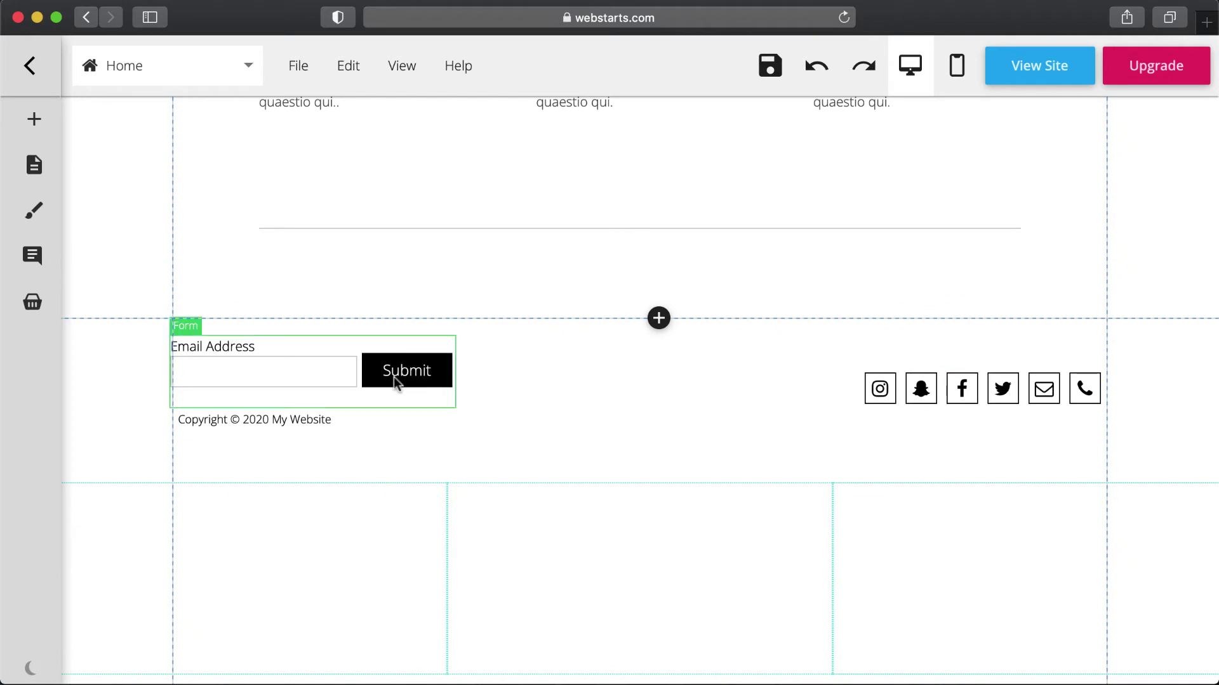
click(394, 379)
drag(393, 379, 295, 585)
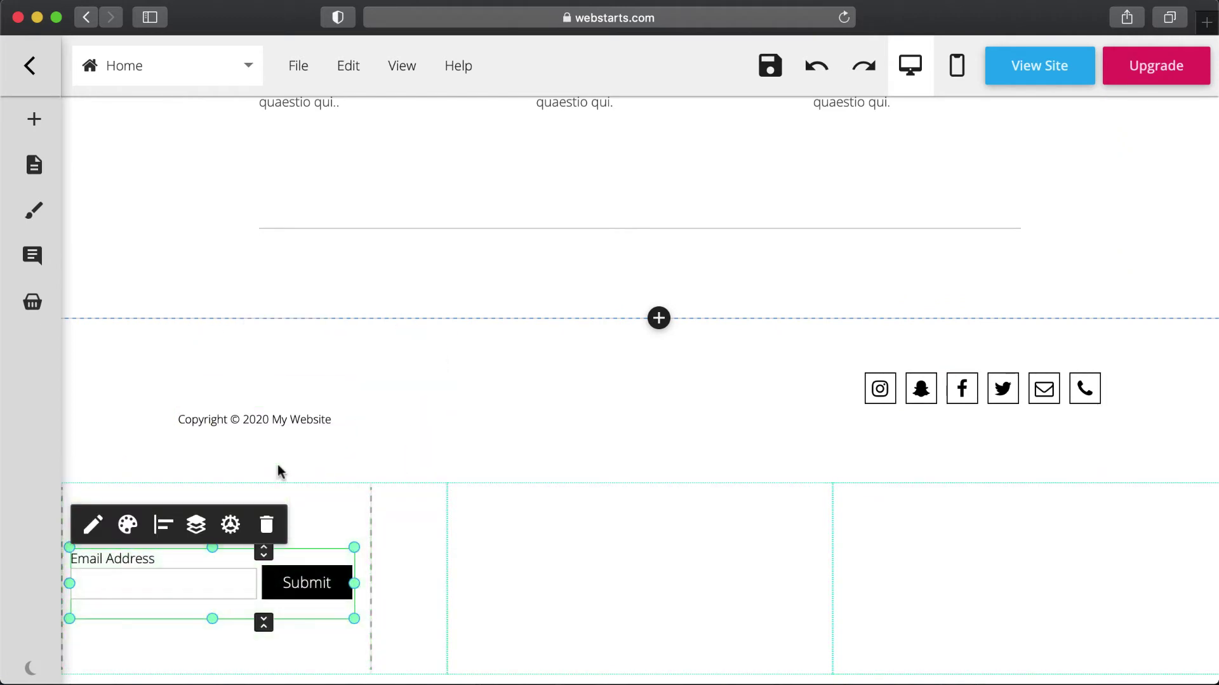
click(274, 421)
drag(259, 422, 624, 602)
click(920, 393)
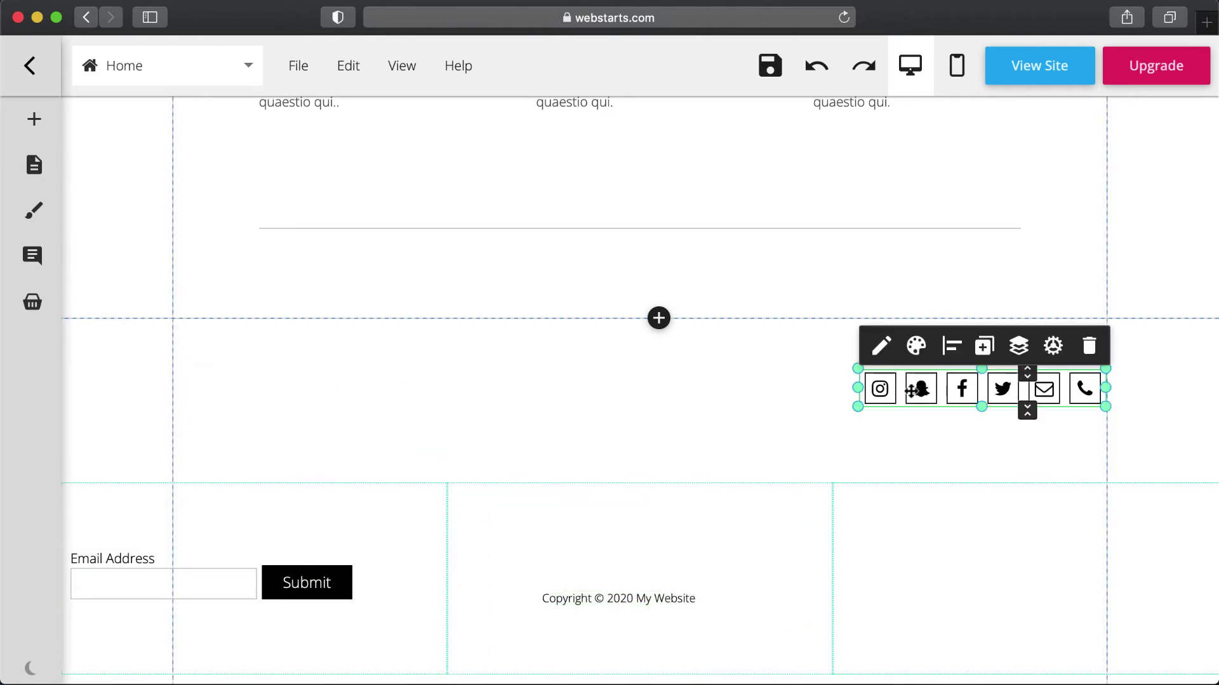
drag(914, 391, 998, 592)
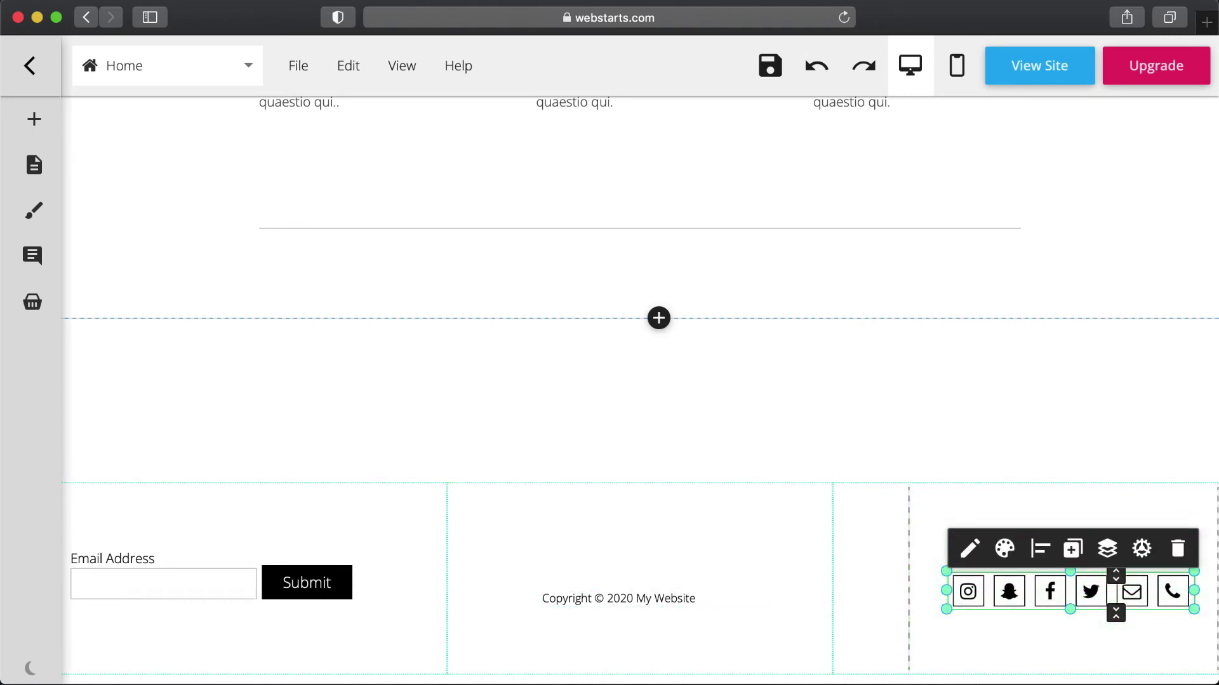
scroll(935, 379, down, 1)
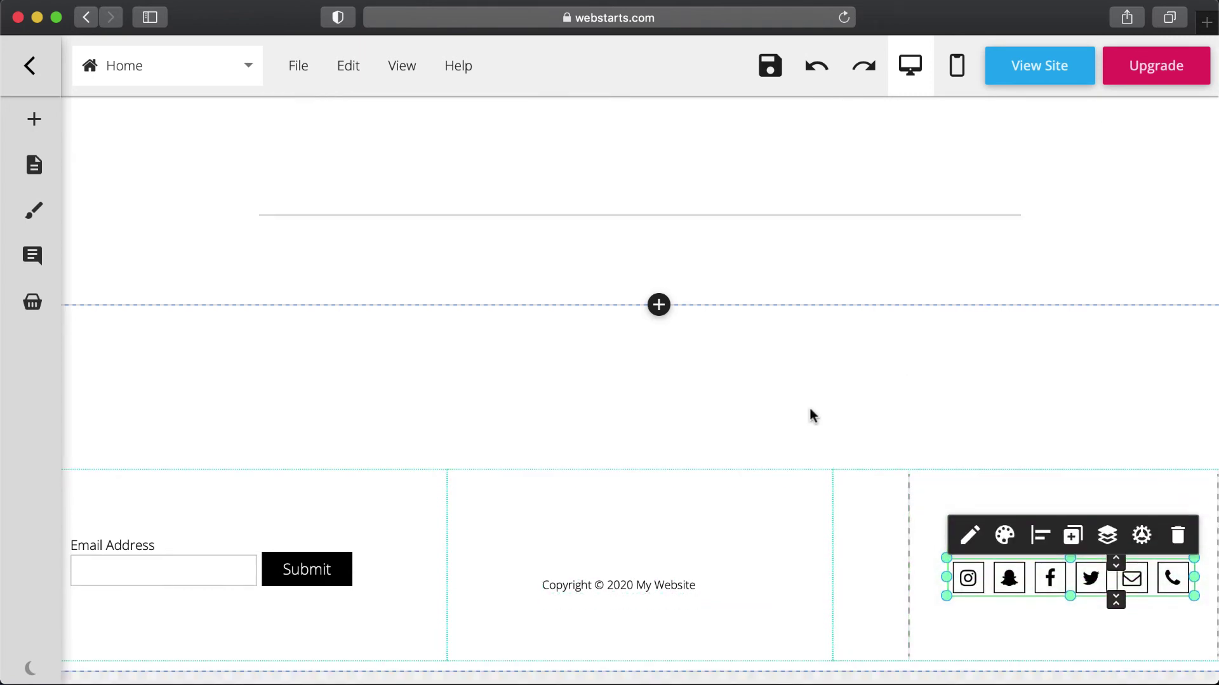
Align Middle the email form, copyright line and social icons, and right-align the icons.
click(316, 570)
click(163, 519)
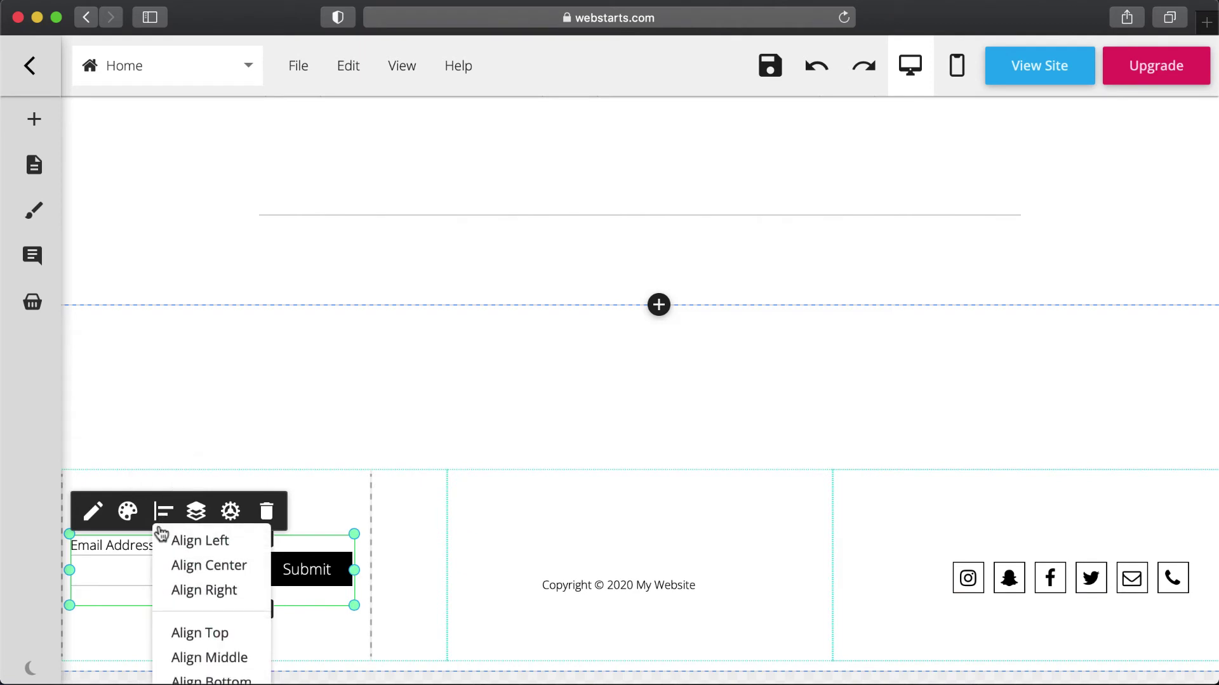
click(206, 657)
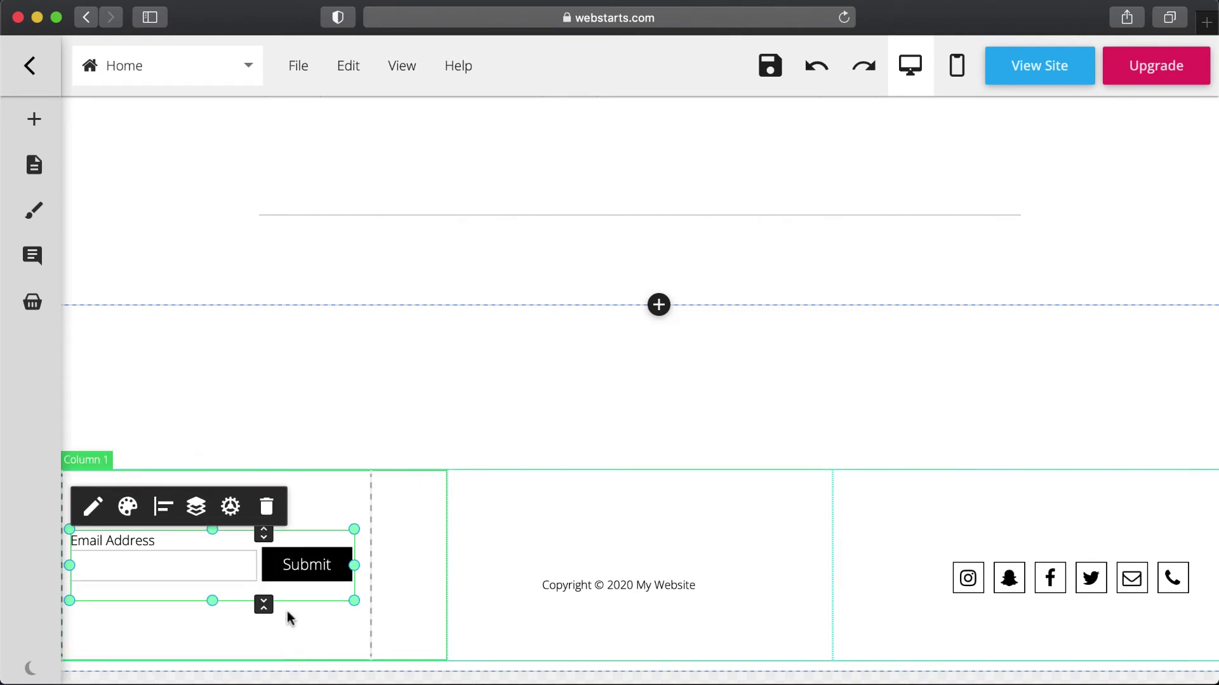
click(638, 583)
click(634, 555)
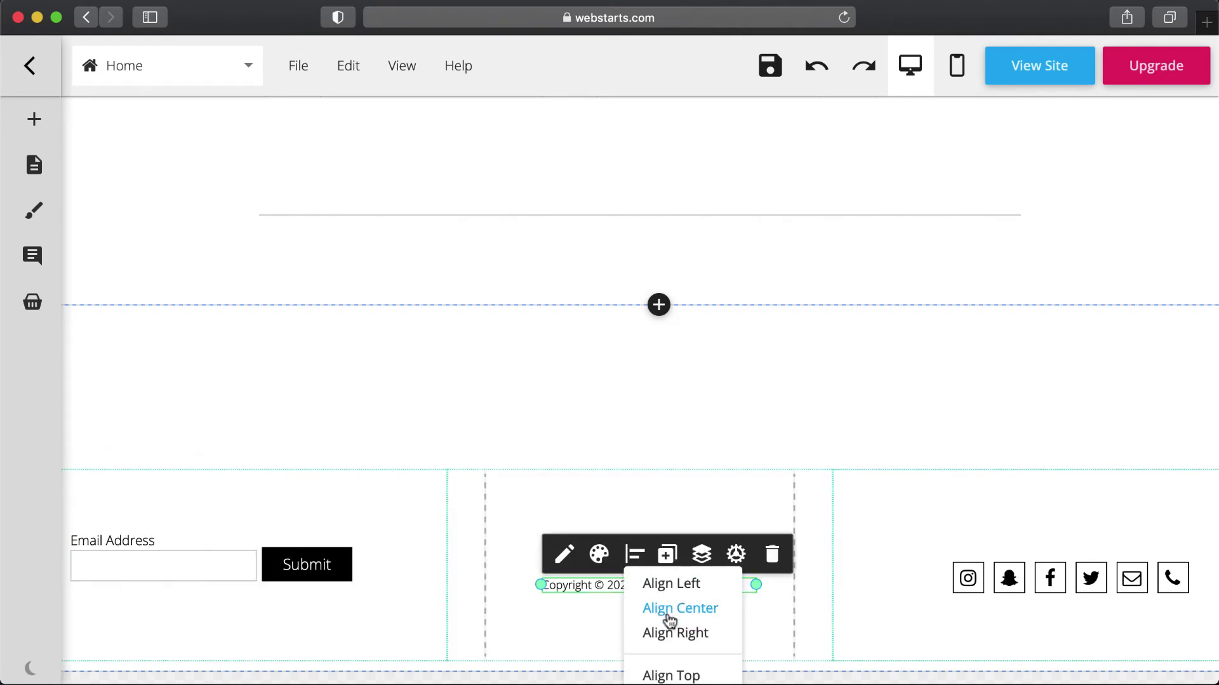
scroll(697, 646, down, 2)
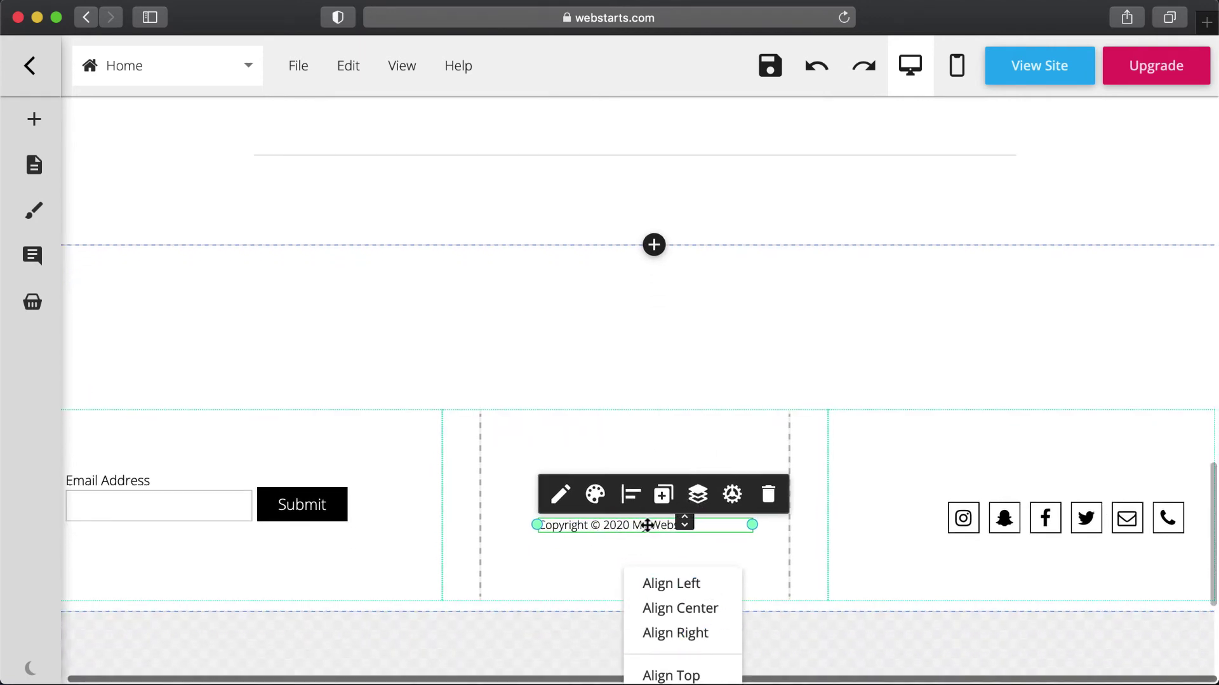
click(635, 501)
click(666, 585)
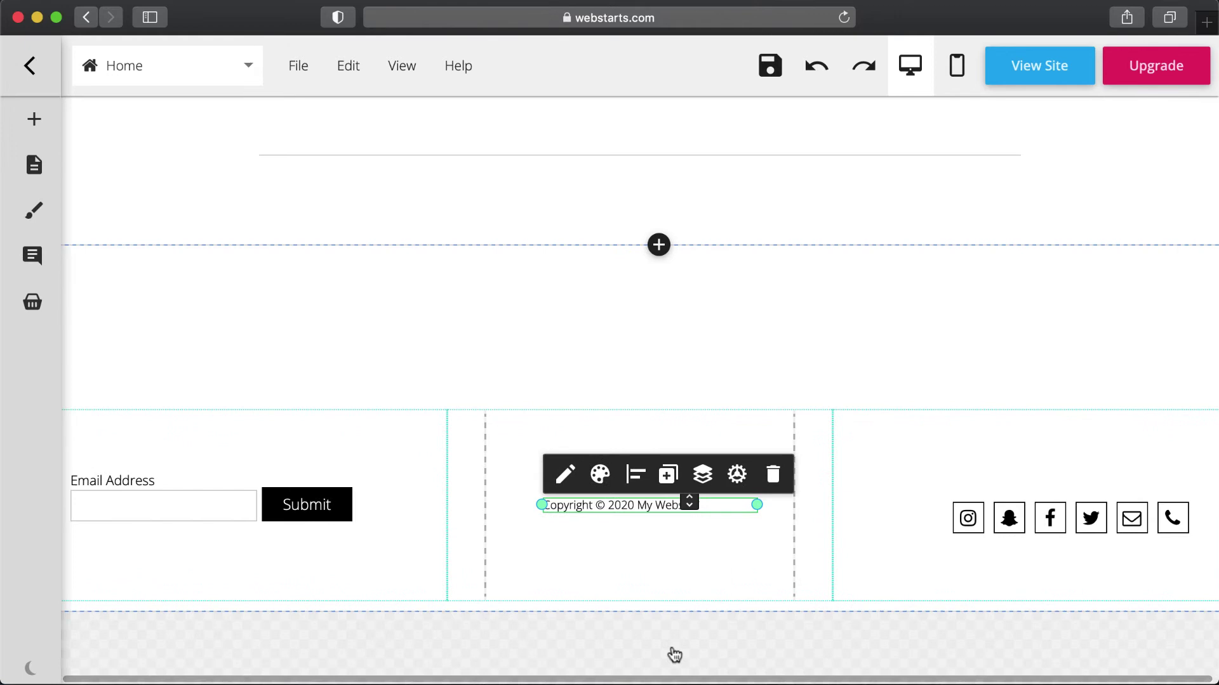
click(1009, 517)
click(1040, 475)
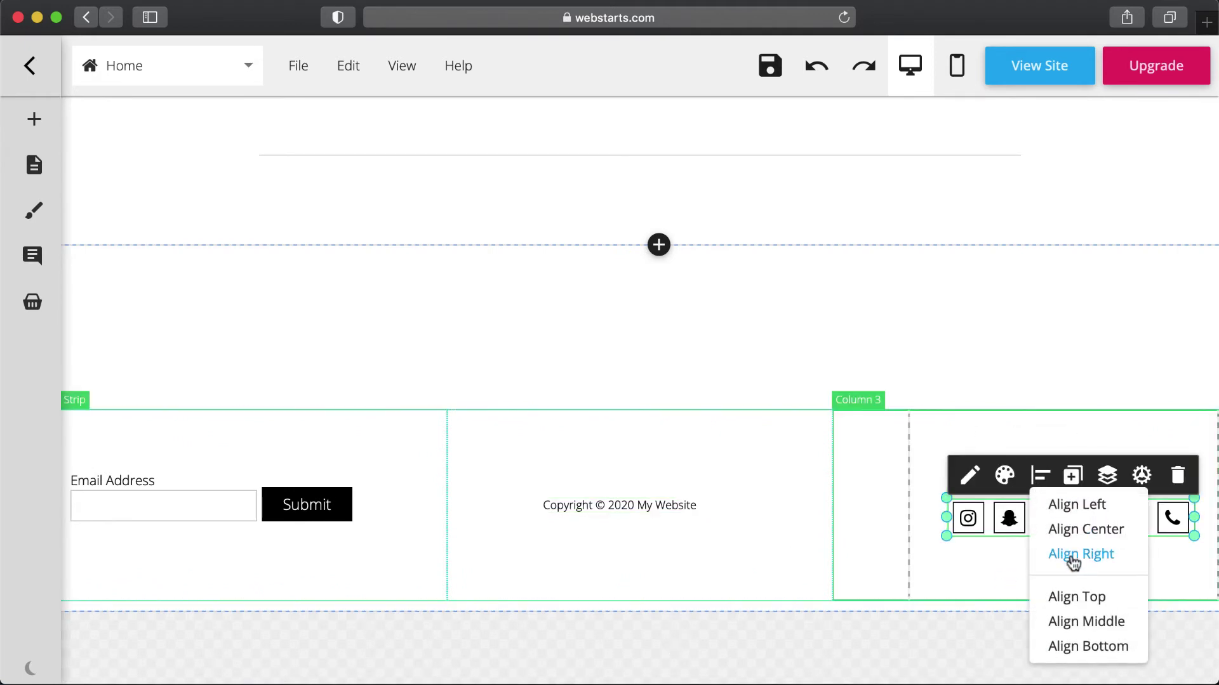
click(1073, 621)
Center the copyright text within its column.
click(964, 640)
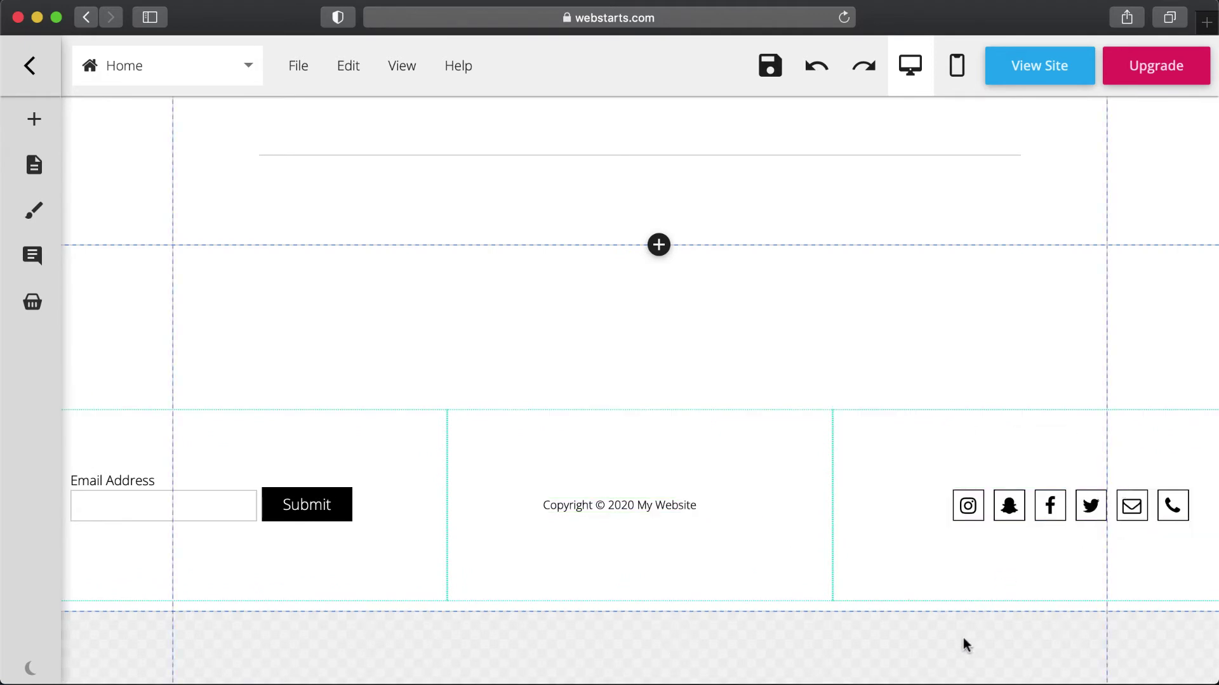
click(657, 524)
click(681, 513)
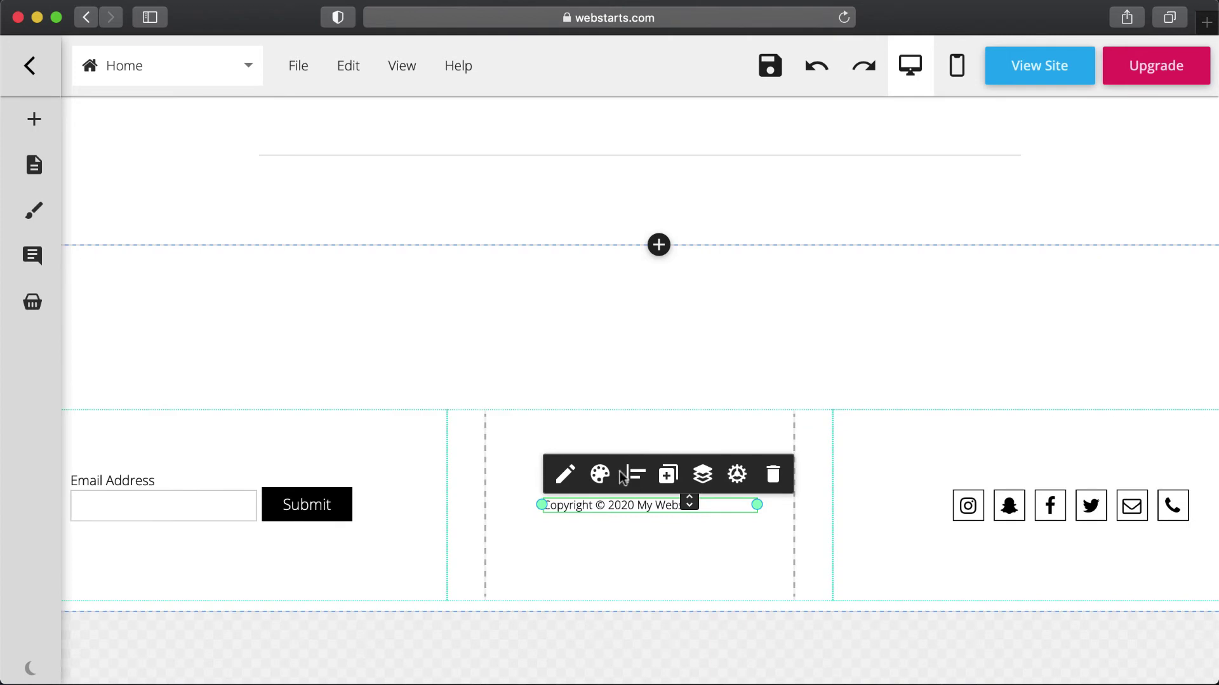
click(563, 477)
triple_click(652, 504)
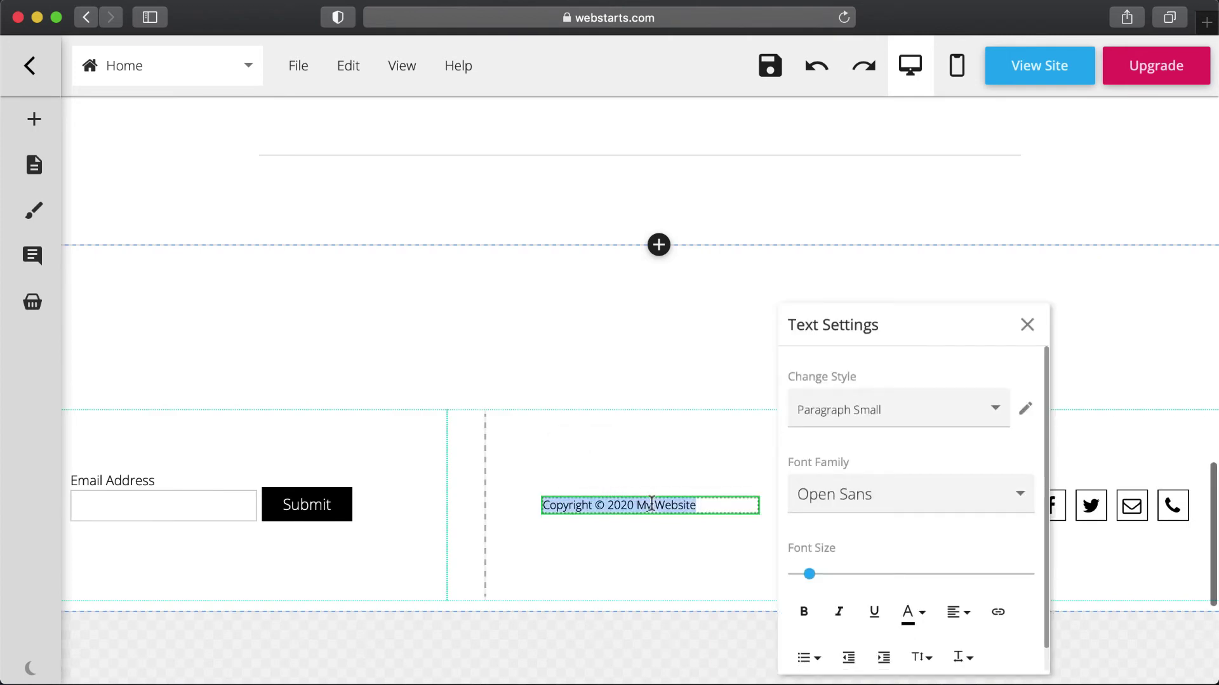
click(958, 612)
click(967, 602)
click(747, 652)
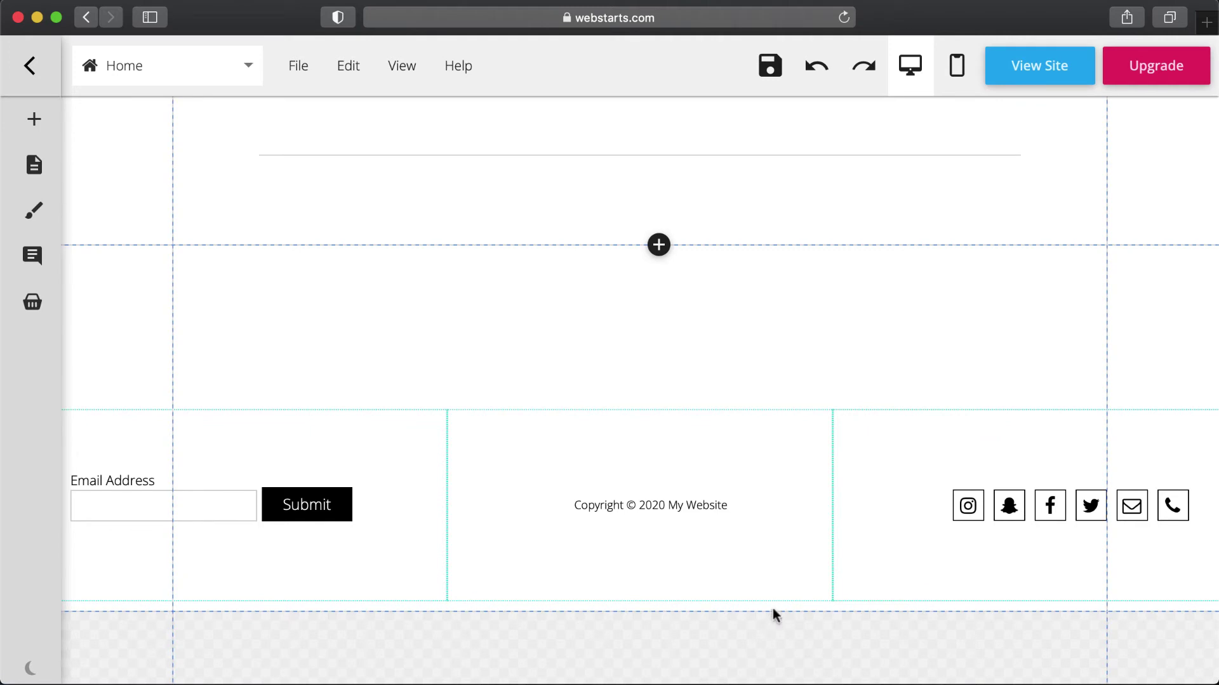
Move the footer strip up under the page content and shrink the footer to remove the gap below.
drag(772, 608, 772, 595)
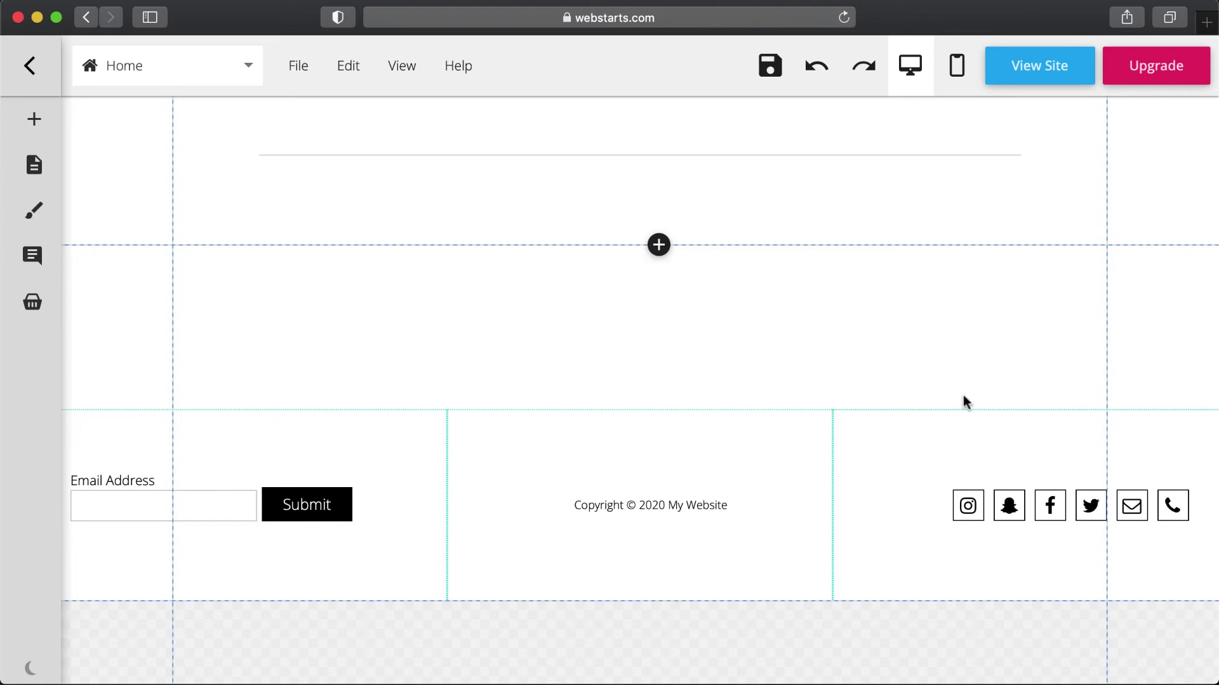
click(958, 420)
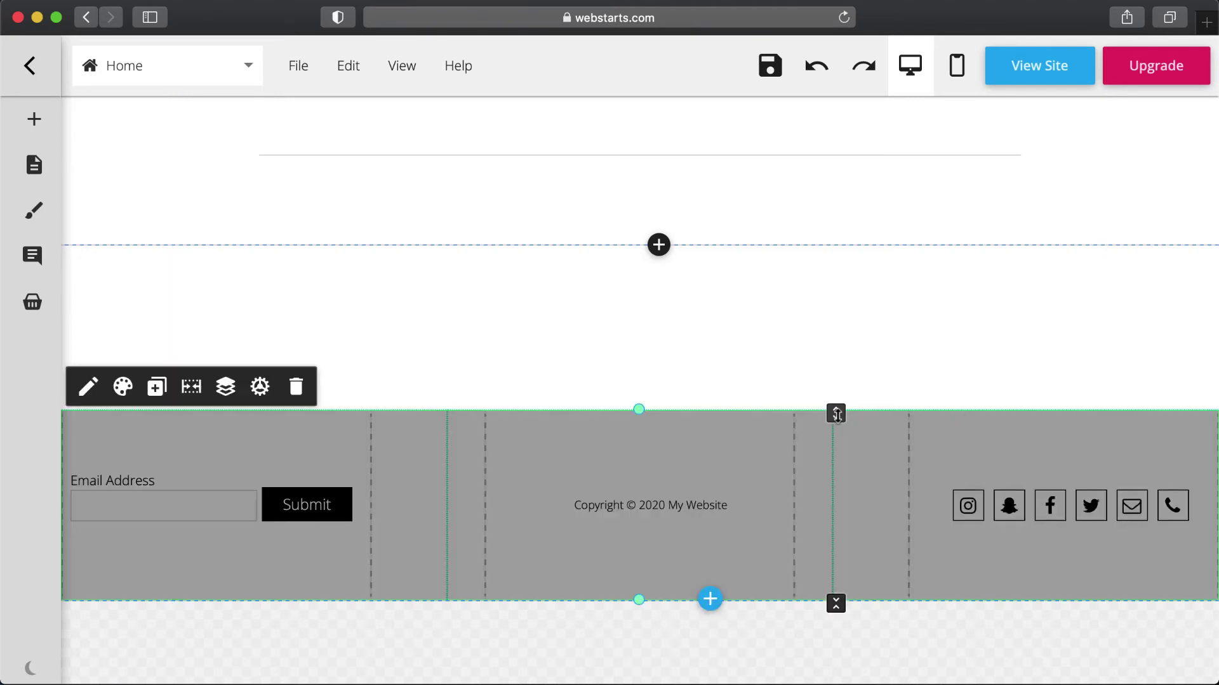
drag(836, 414, 834, 246)
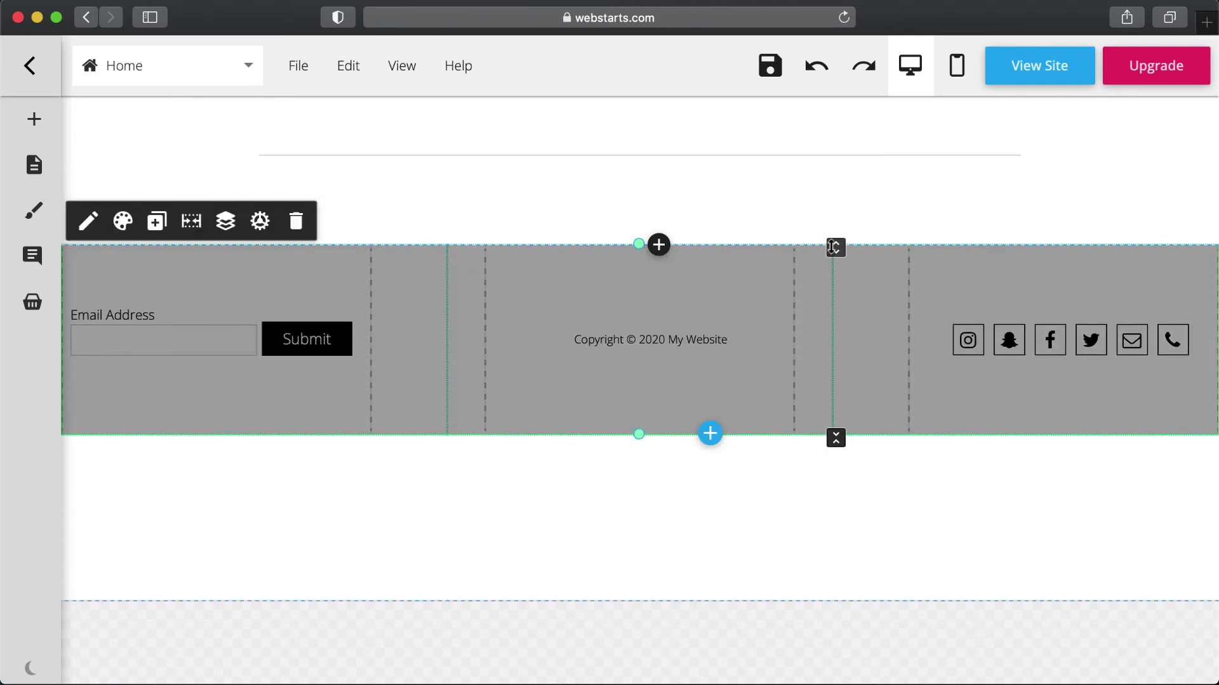
click(803, 544)
drag(797, 604, 787, 439)
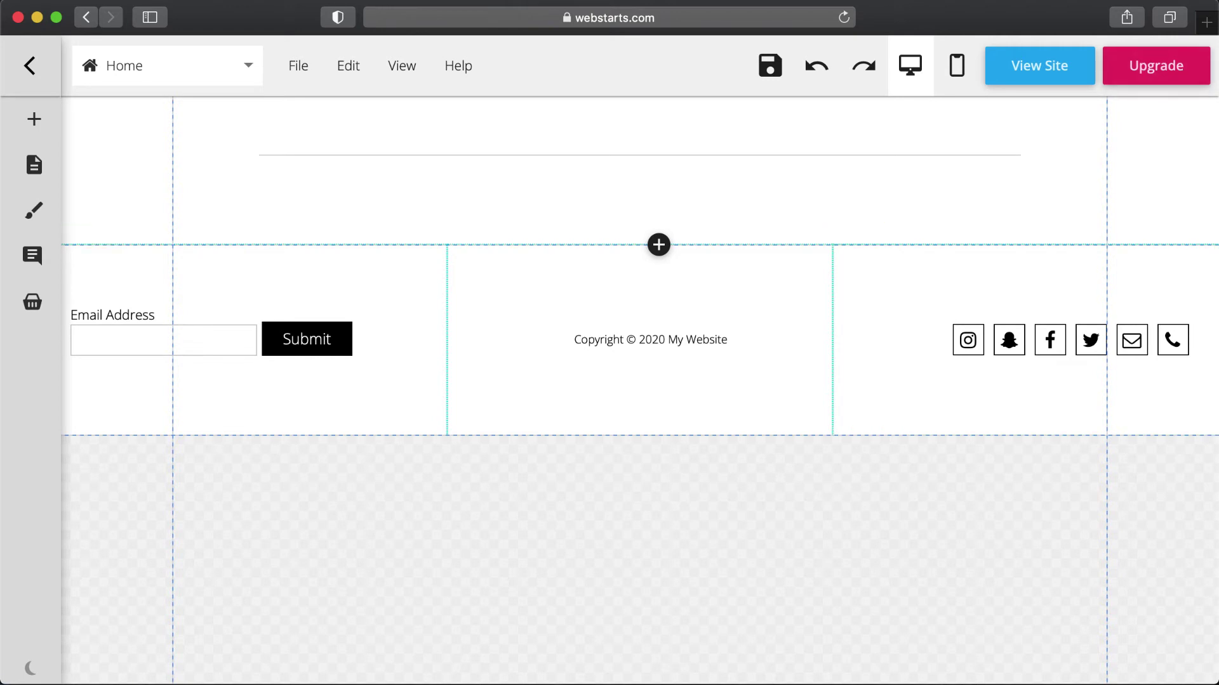
scroll(318, 111, down, 3)
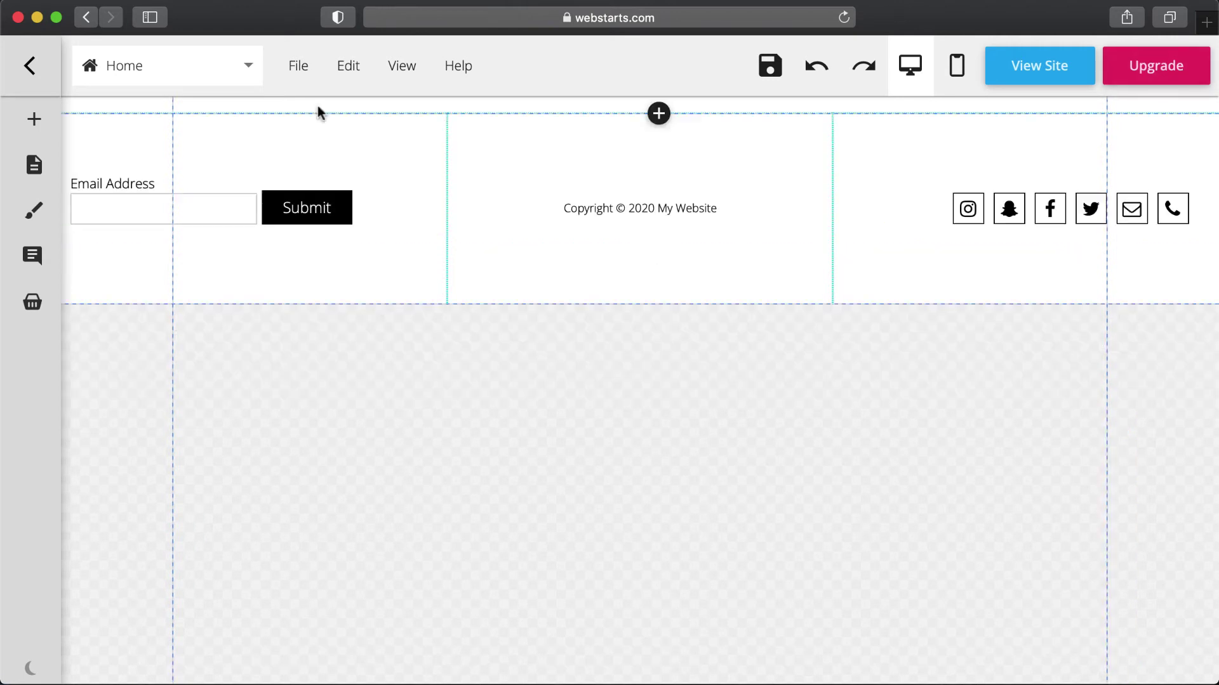
Preview the page with File > Preview and scroll through it to check the footer.
mouse_move(348, 67)
mouse_move(293, 81)
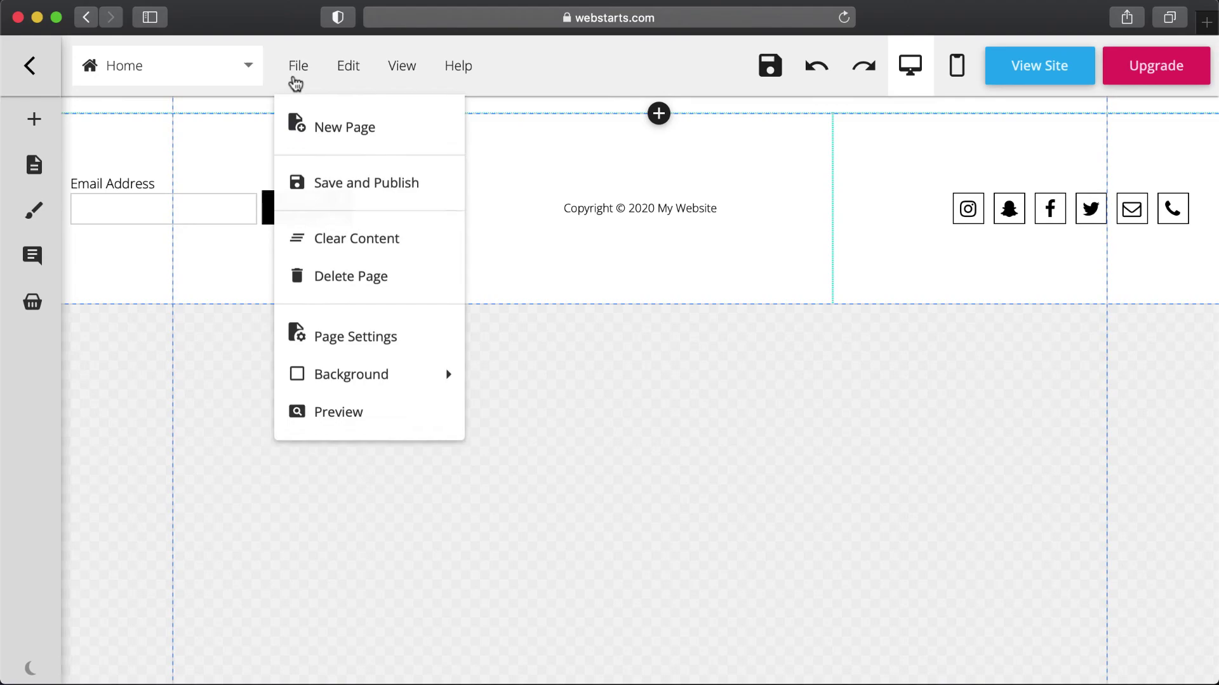
click(319, 413)
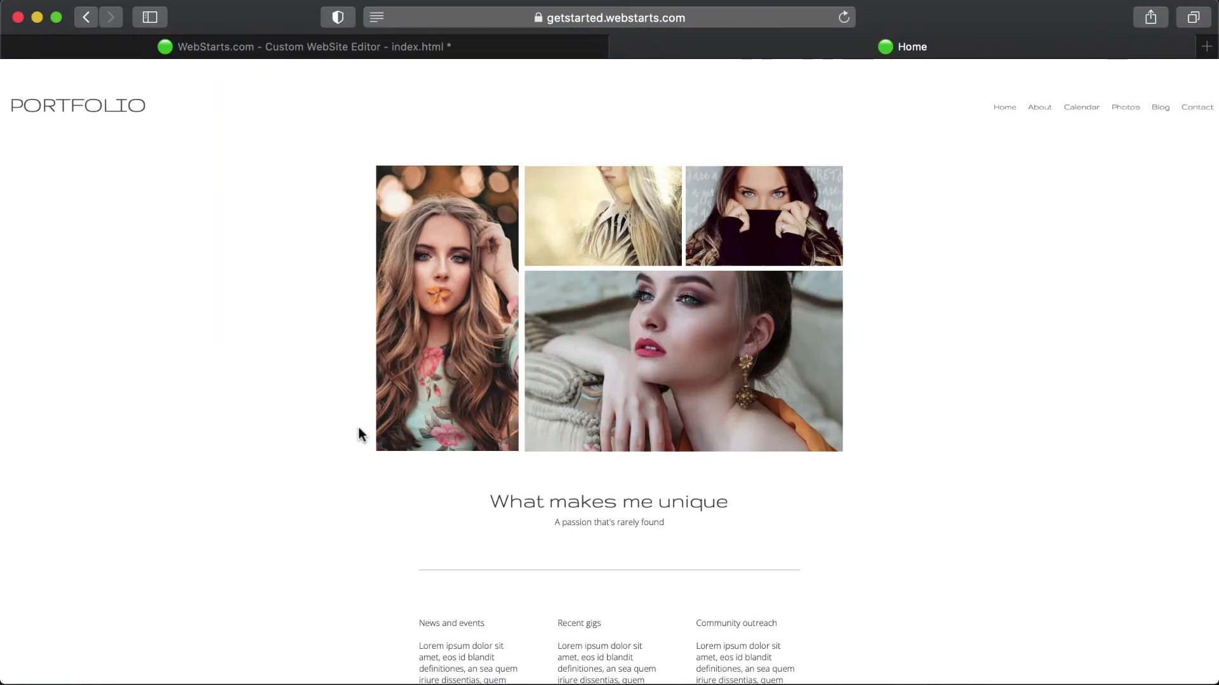
scroll(357, 429, down, 5)
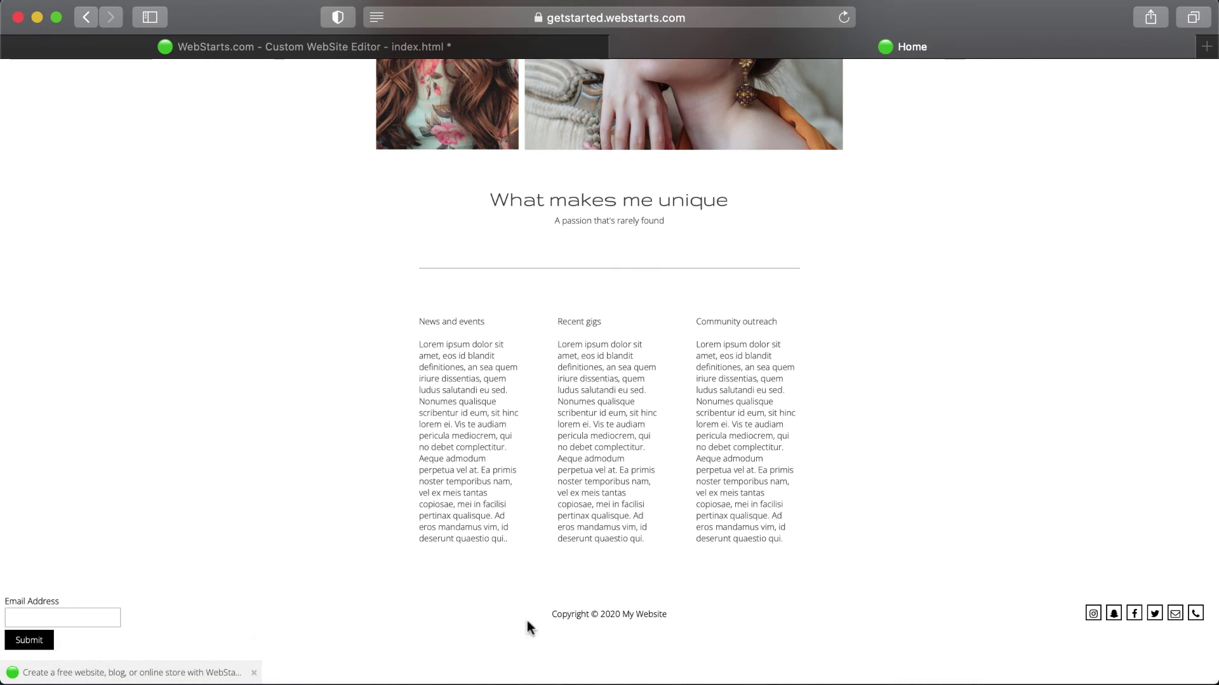
scroll(589, 626, up, 5)
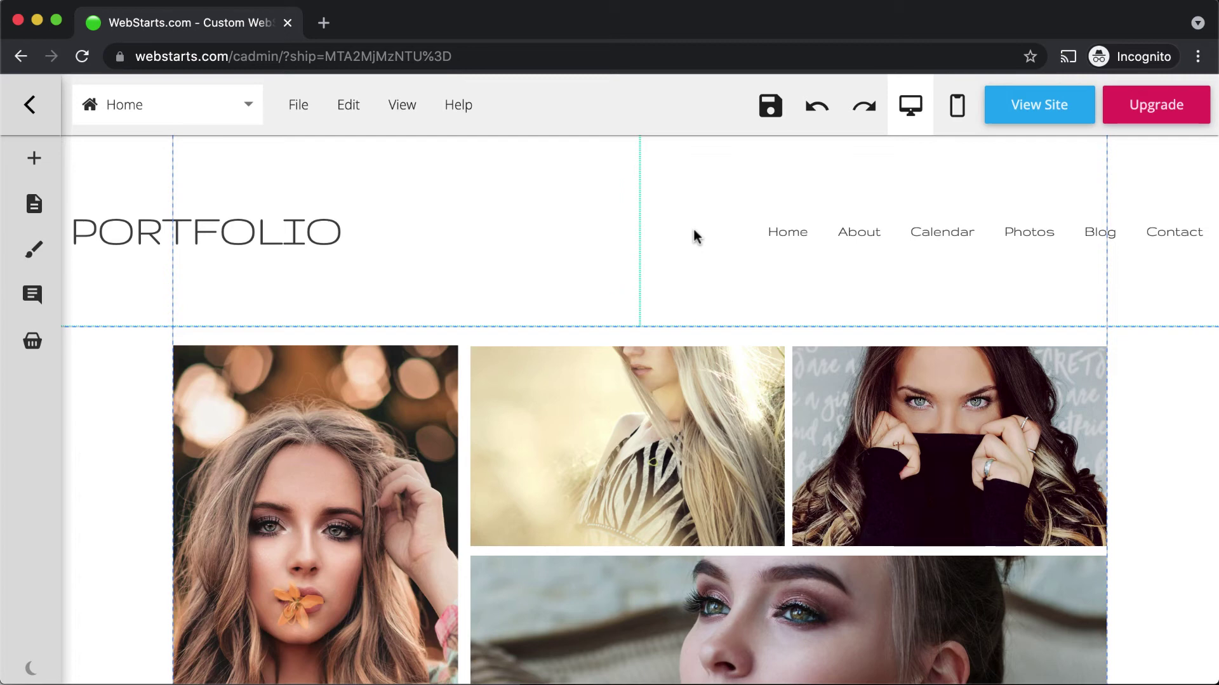
Switch to mobile view, scroll through the mobile canvas and select the PORTFOLIO title.
click(958, 107)
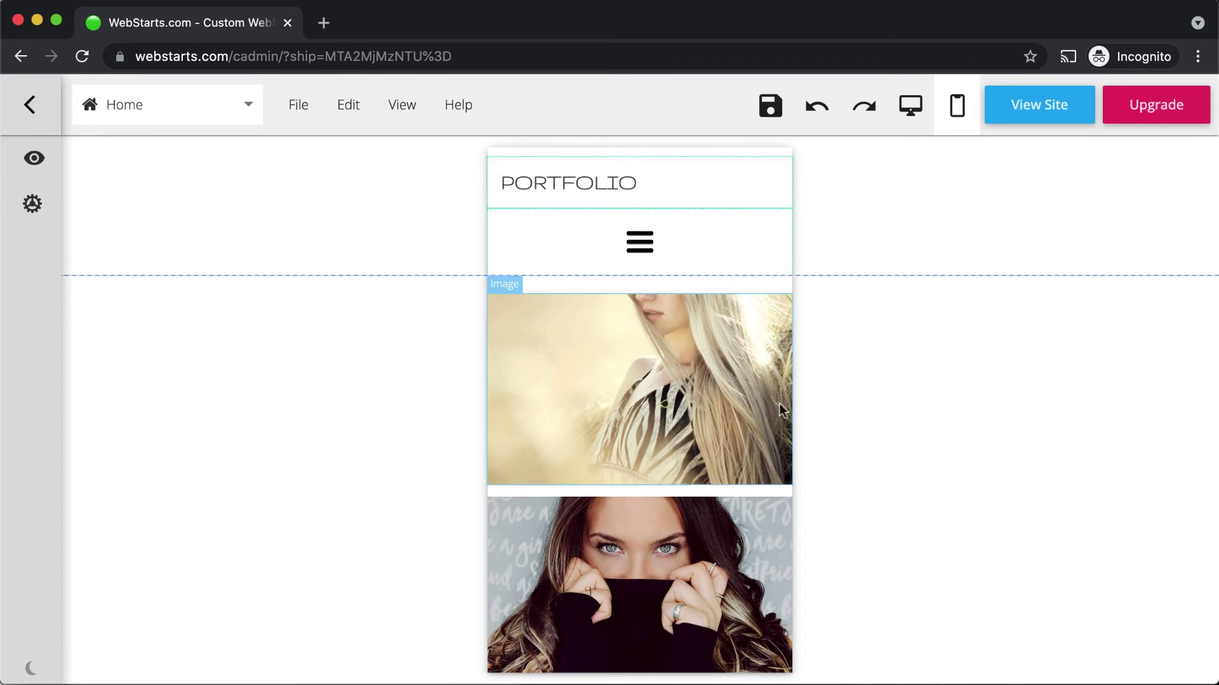
scroll(797, 521, down, 20)
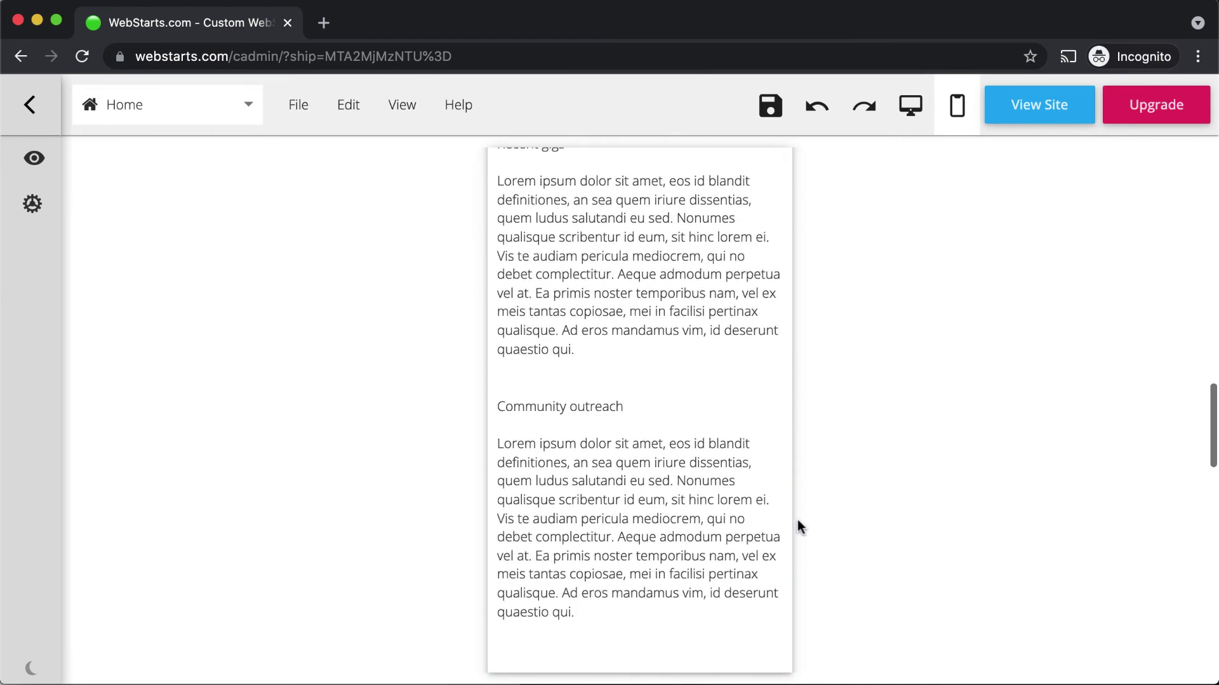
scroll(798, 517, up, 20)
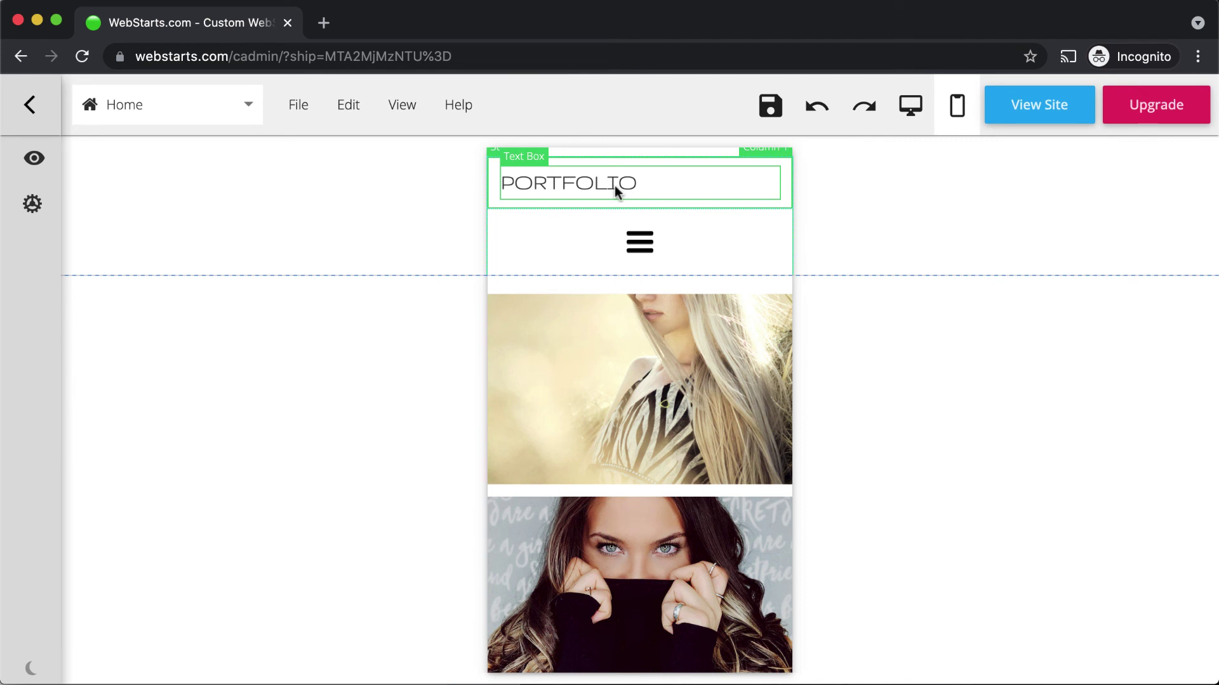
click(615, 185)
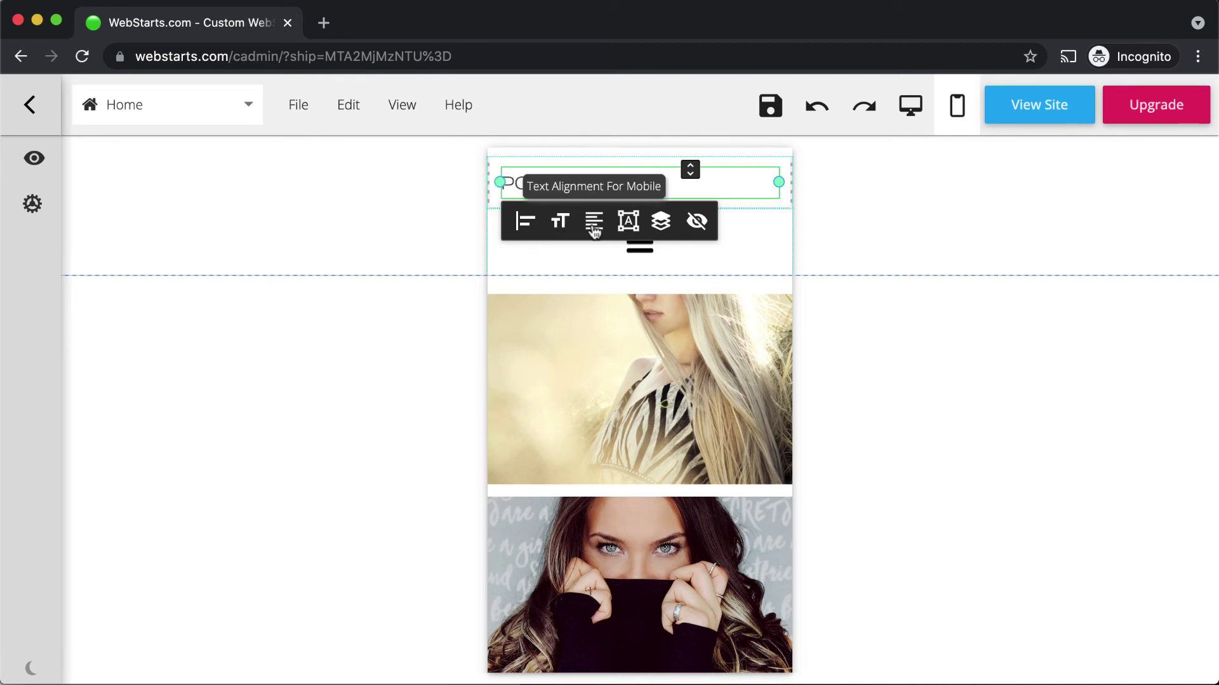
Center the PORTFOLIO title in the mobile layout.
click(600, 236)
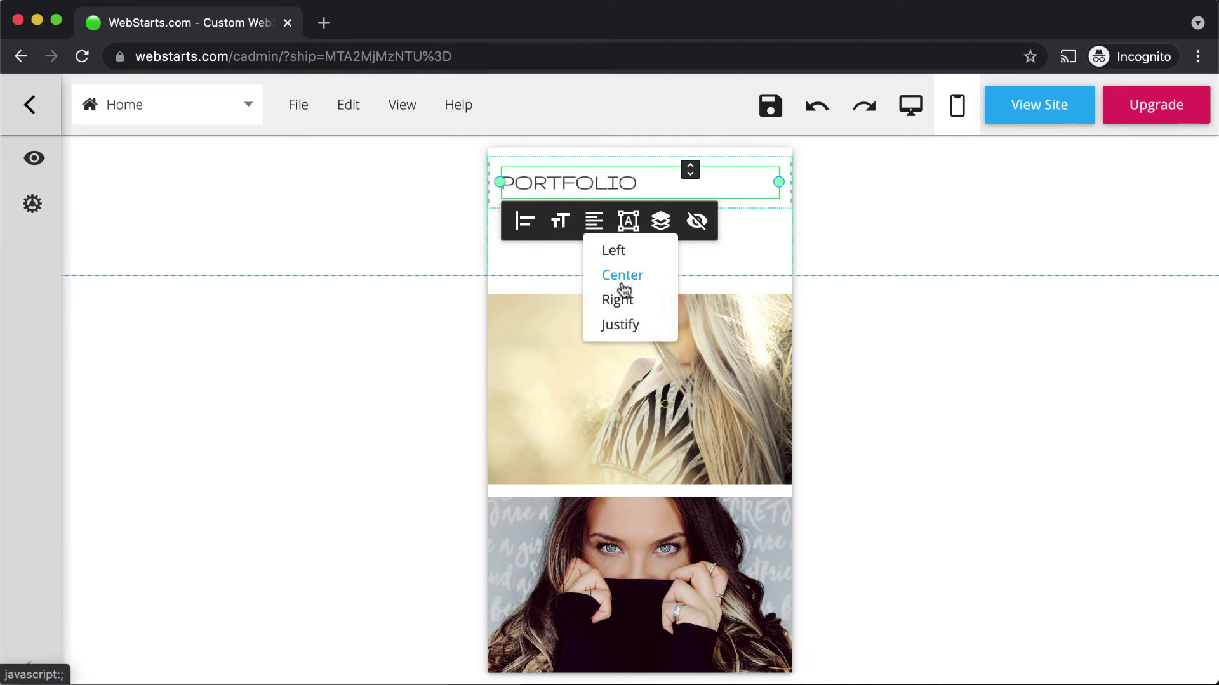
click(623, 280)
click(868, 252)
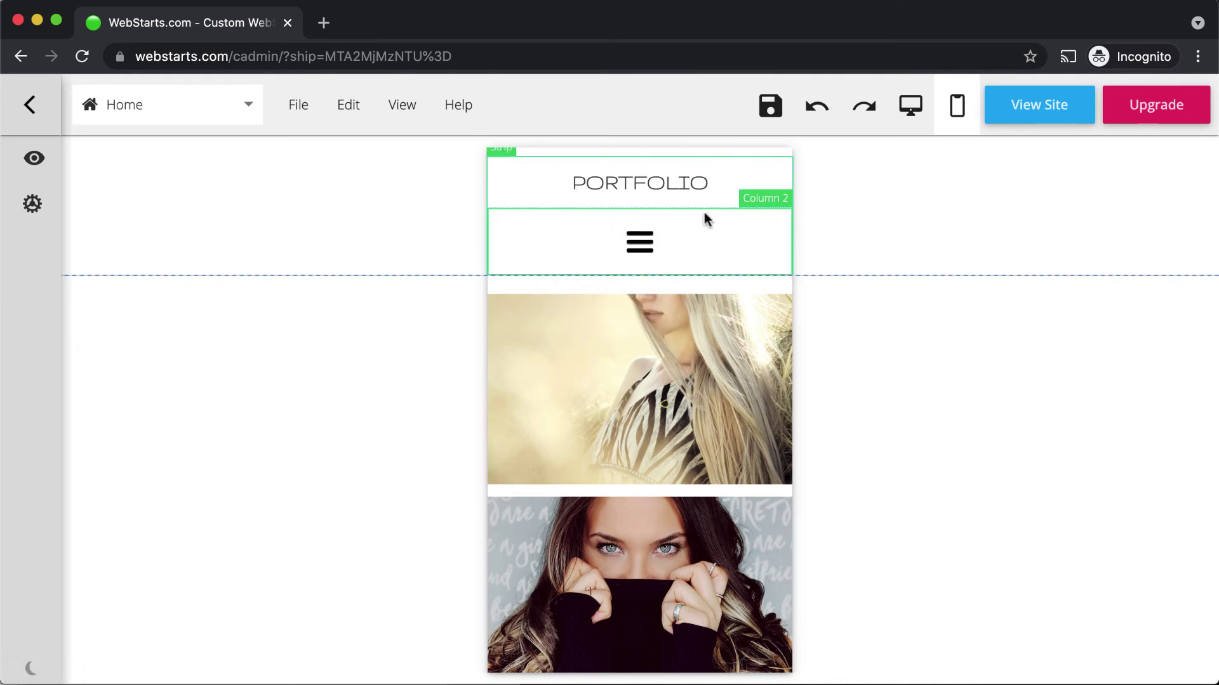
Make the mobile hamburger menu's lines orange.
click(691, 226)
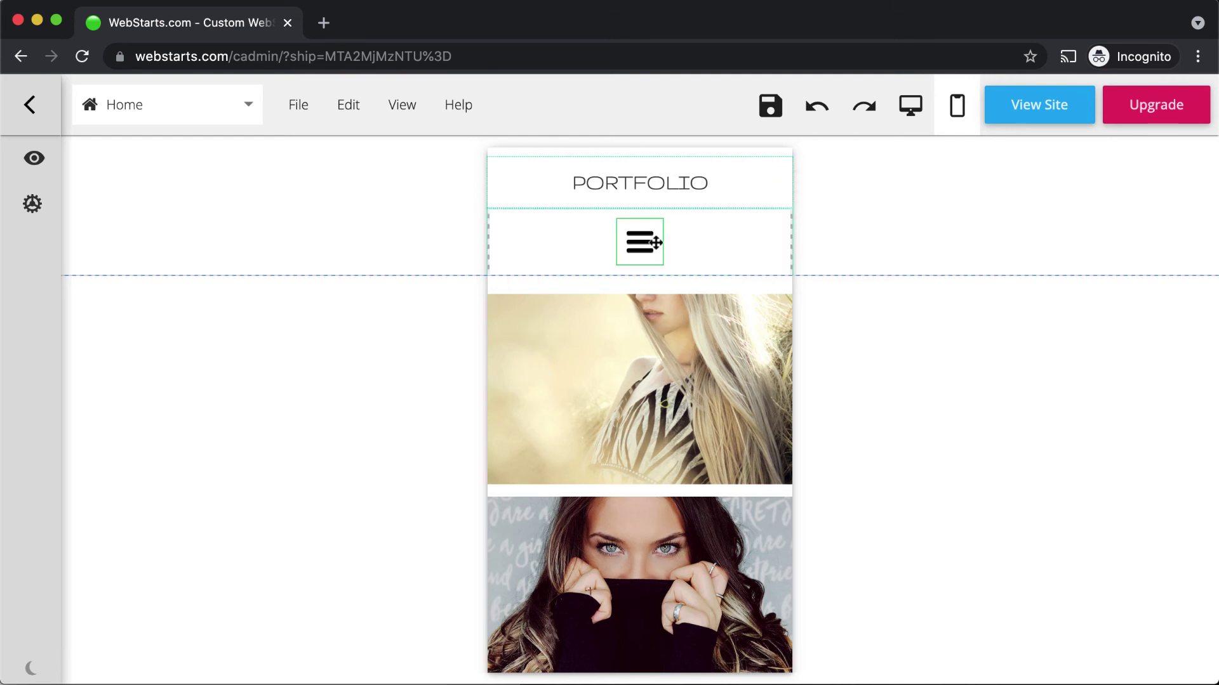
click(674, 195)
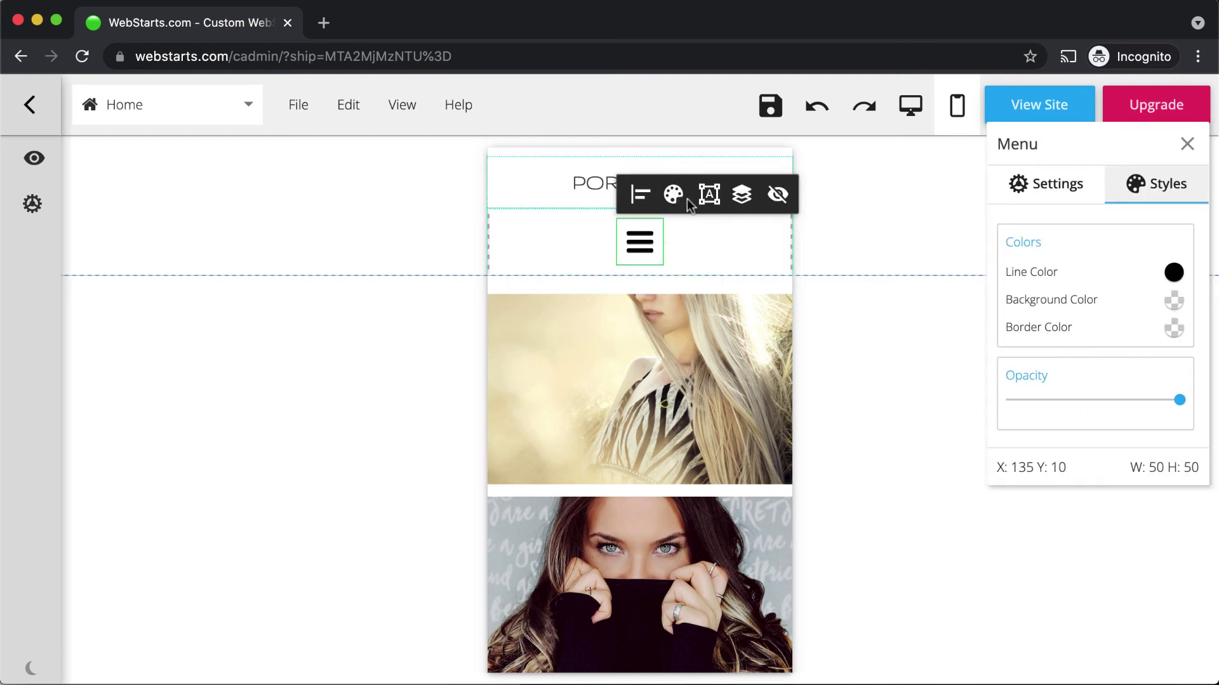
click(1174, 271)
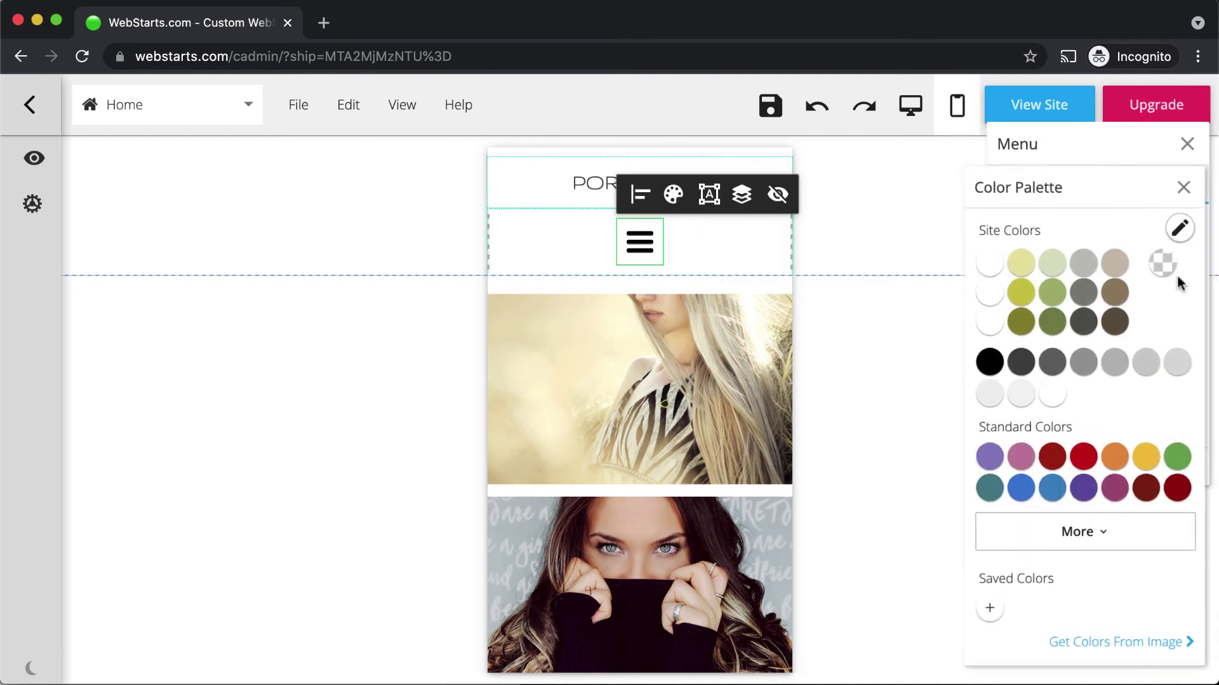
click(1115, 458)
click(931, 416)
Change the hamburger menu's line colour back to dark grey.
click(645, 244)
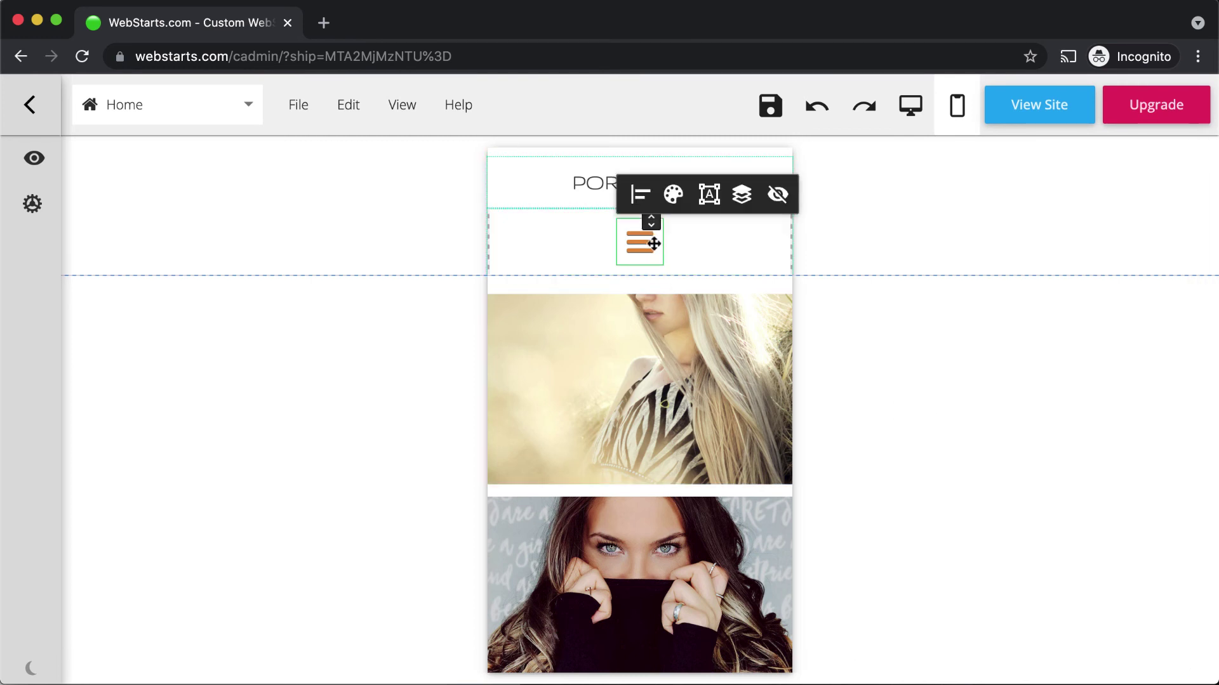
click(673, 195)
click(1175, 272)
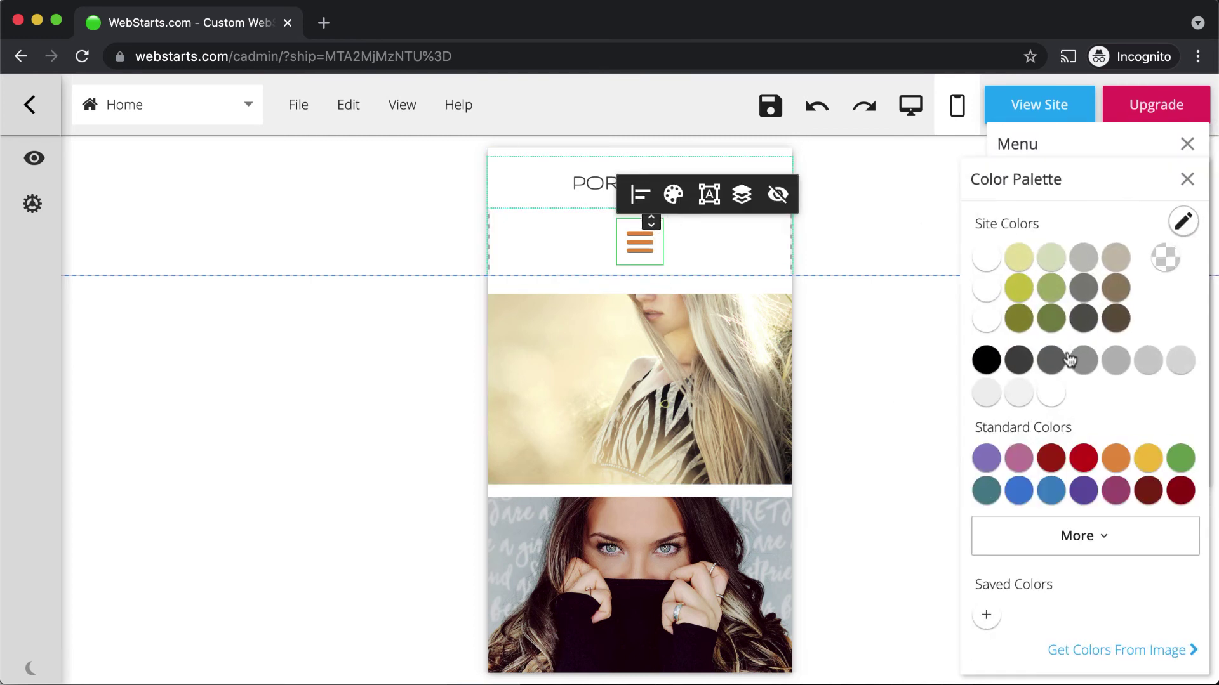
click(1018, 357)
click(965, 399)
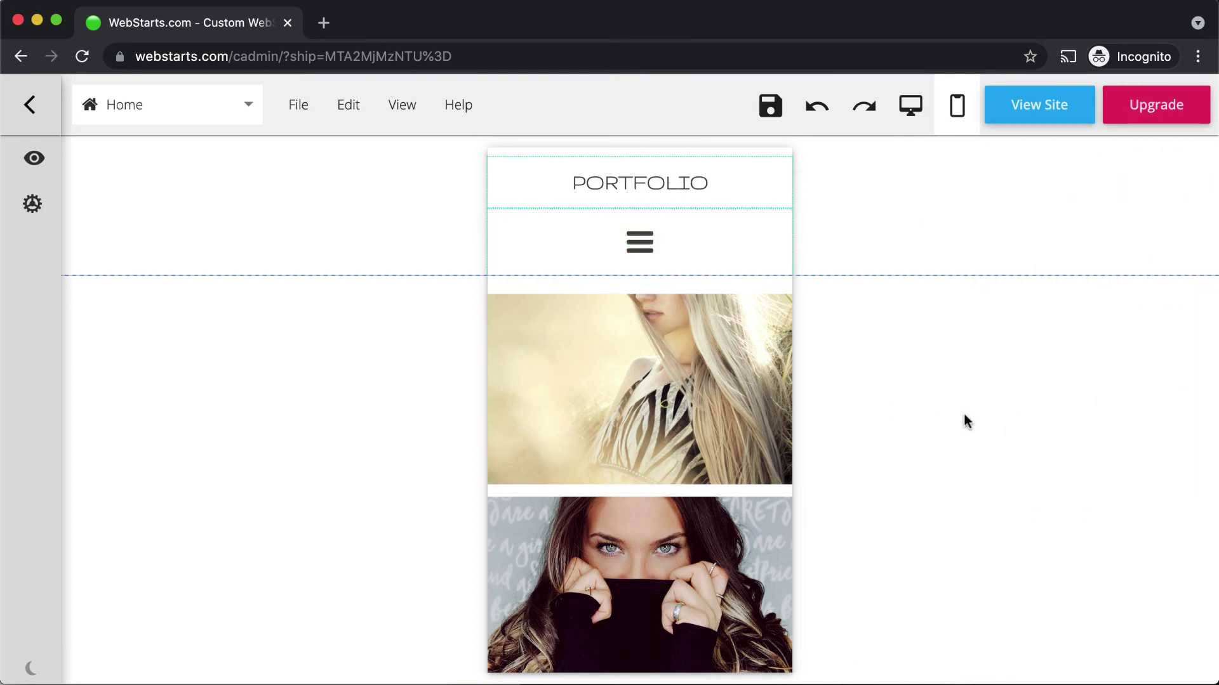
Drag the second mobile photo's top spacing down to add space above it.
scroll(936, 428, down, 5)
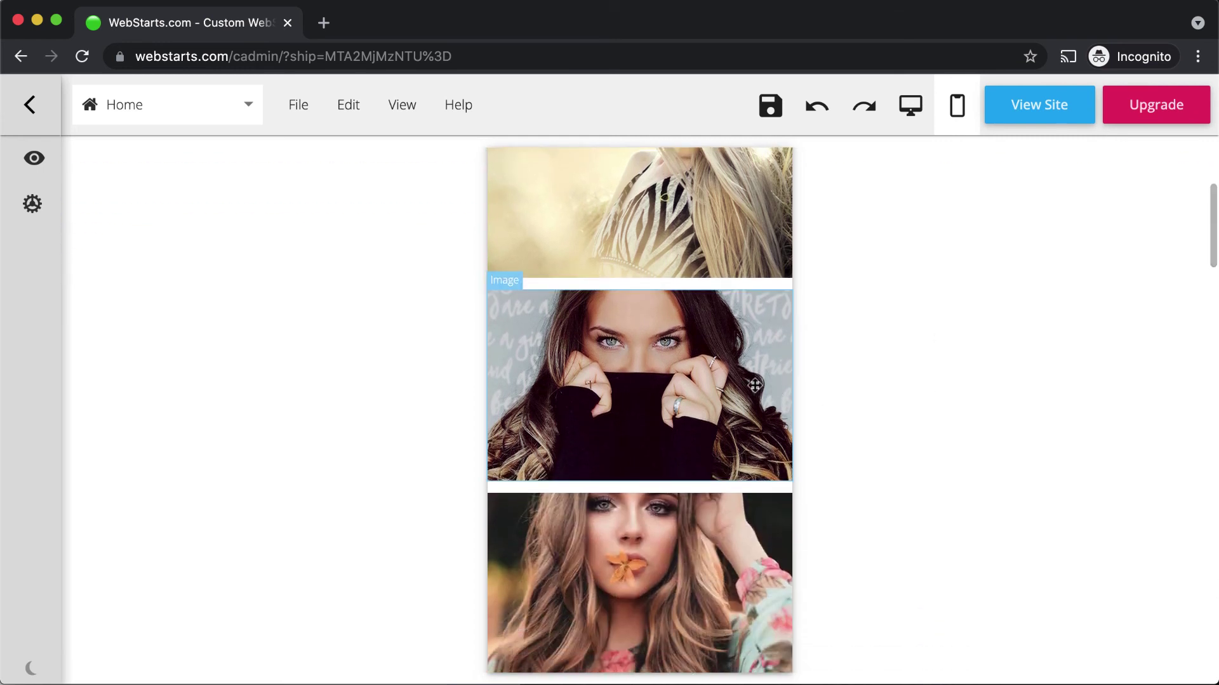
click(773, 392)
mouse_move(693, 293)
mouse_down()
mouse_move(701, 537)
mouse_move(705, 291)
mouse_up()
click(866, 377)
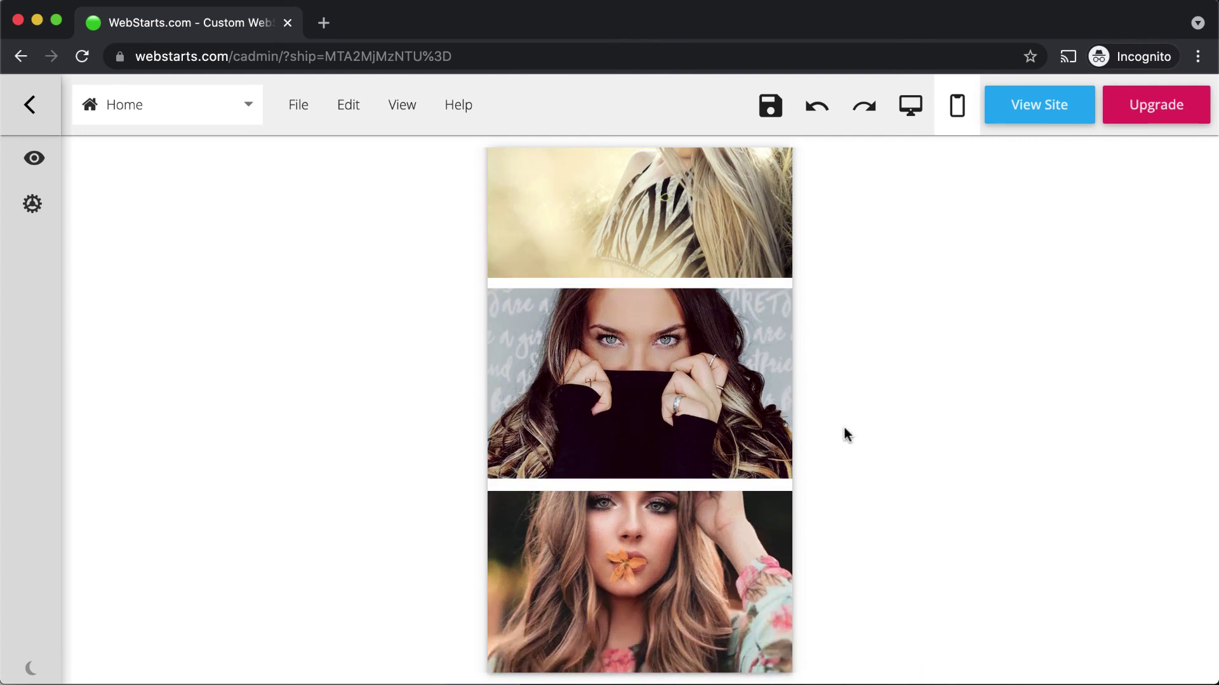
Check the remaining stacked photos, including the earring portrait.
scroll(843, 424, down, 3)
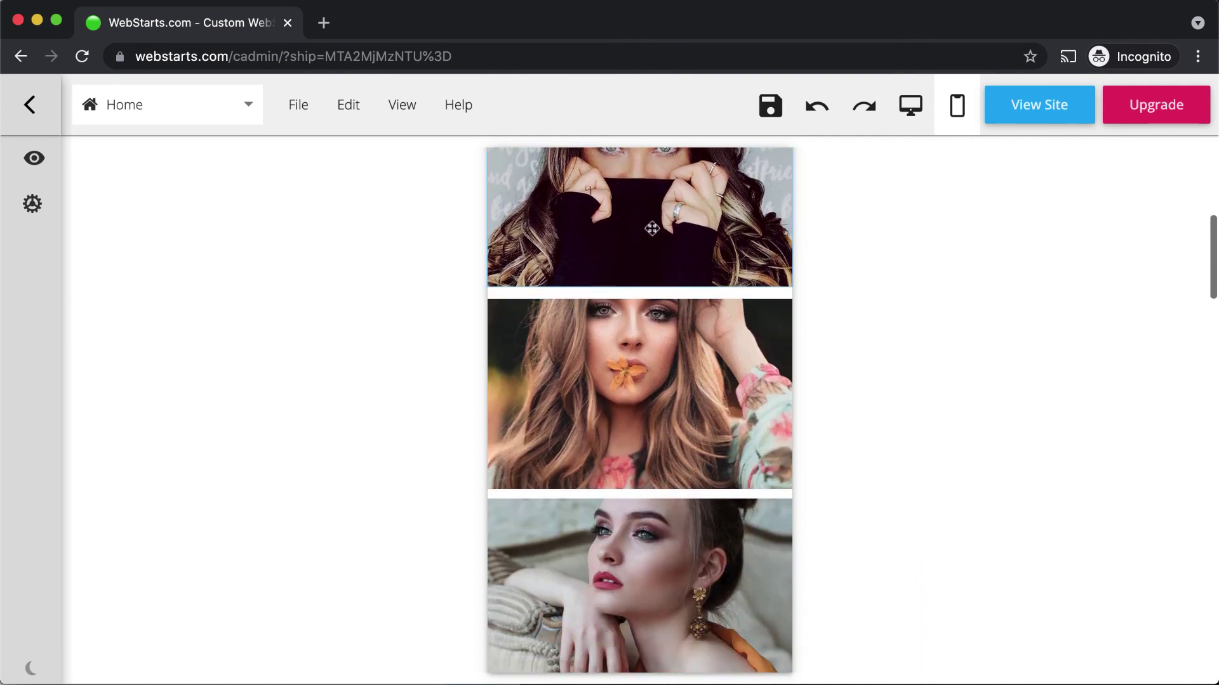
click(705, 279)
scroll(721, 351, down, 4)
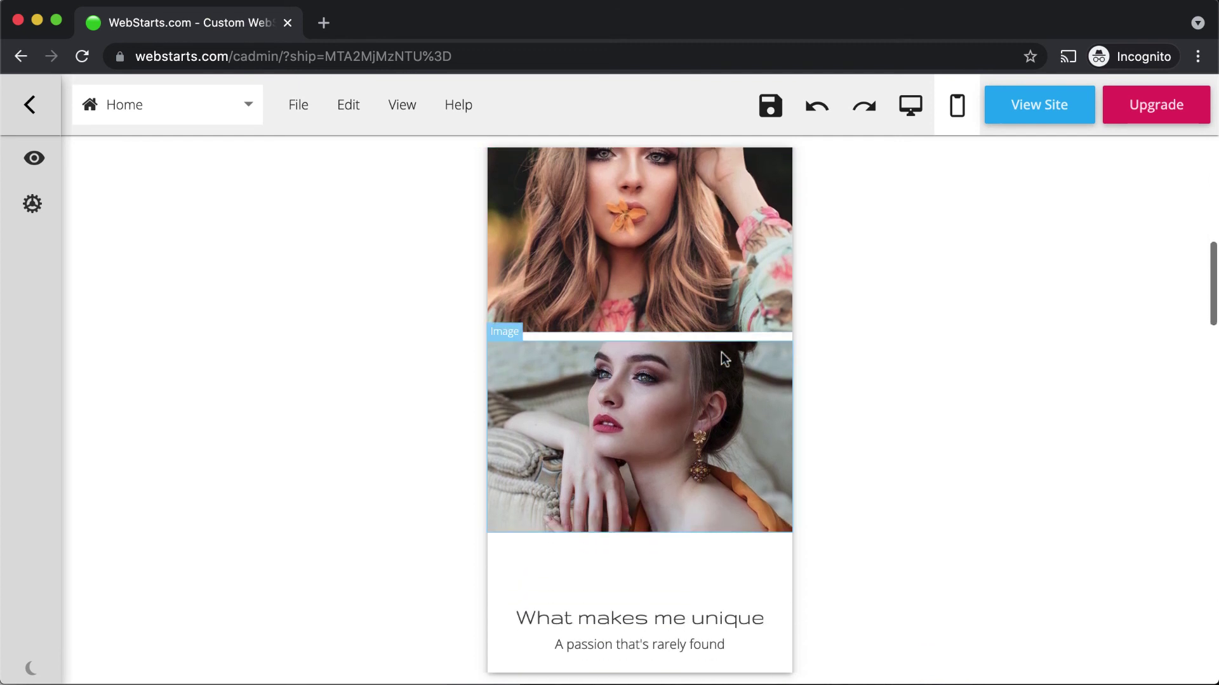
click(707, 393)
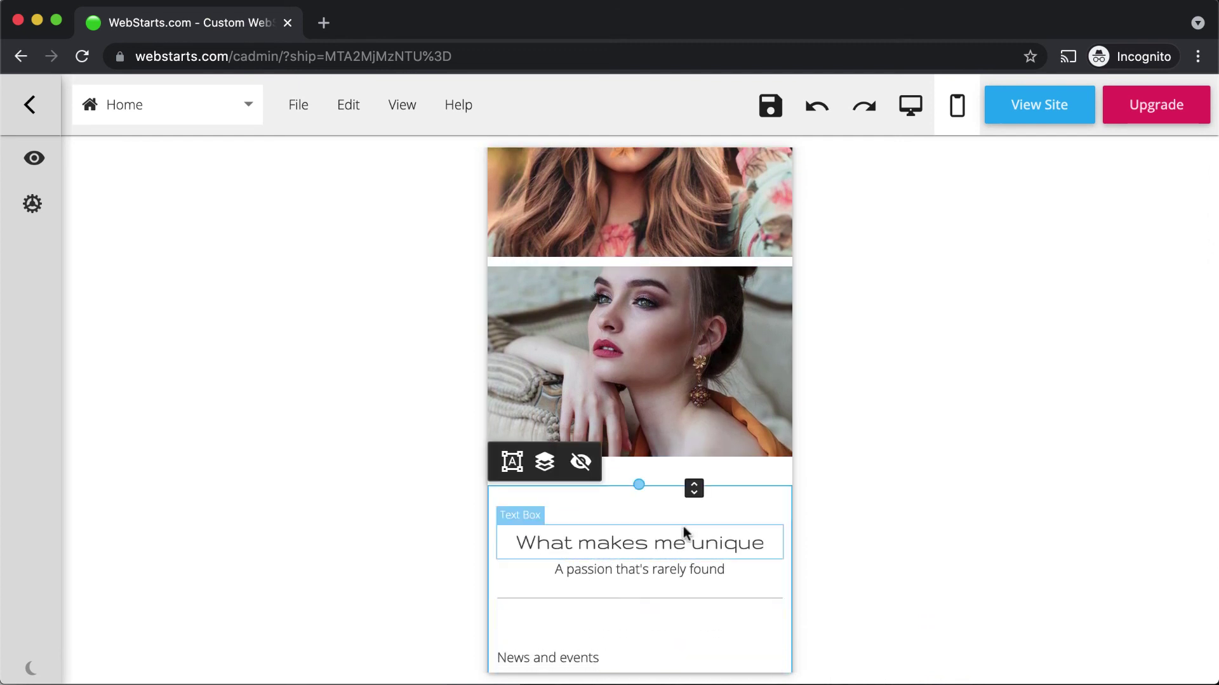
click(920, 405)
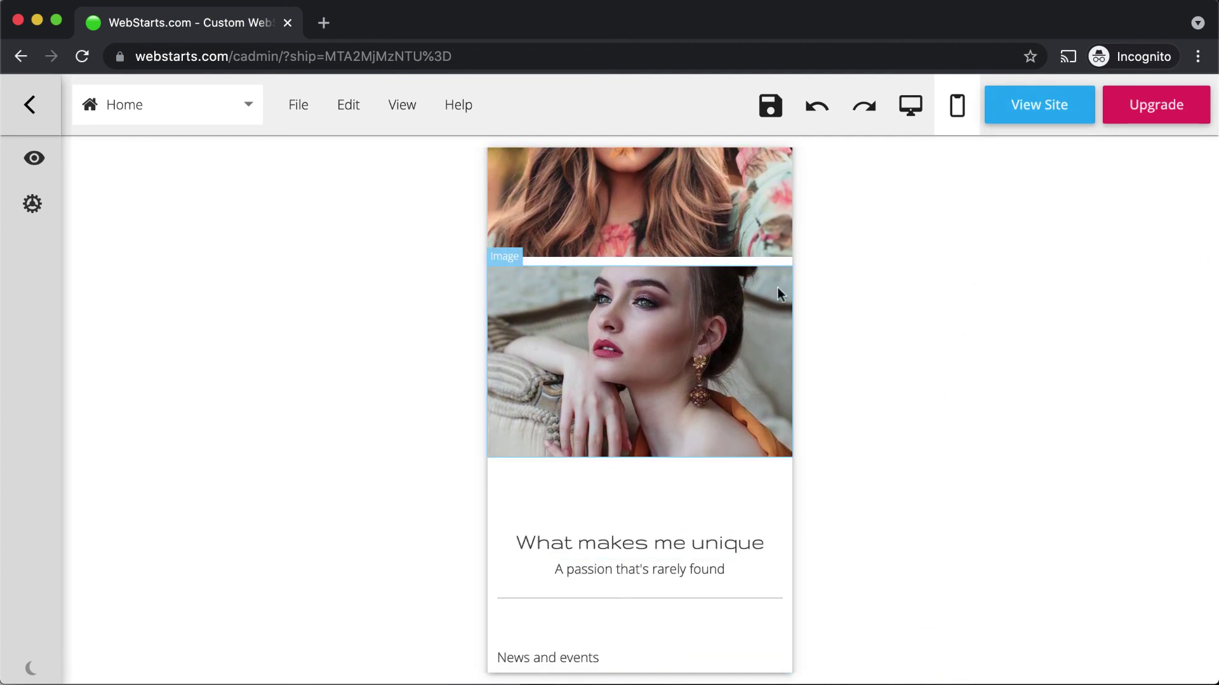
Hide the earring portrait from mobile, then unhide it via the Hidden elements list.
click(676, 320)
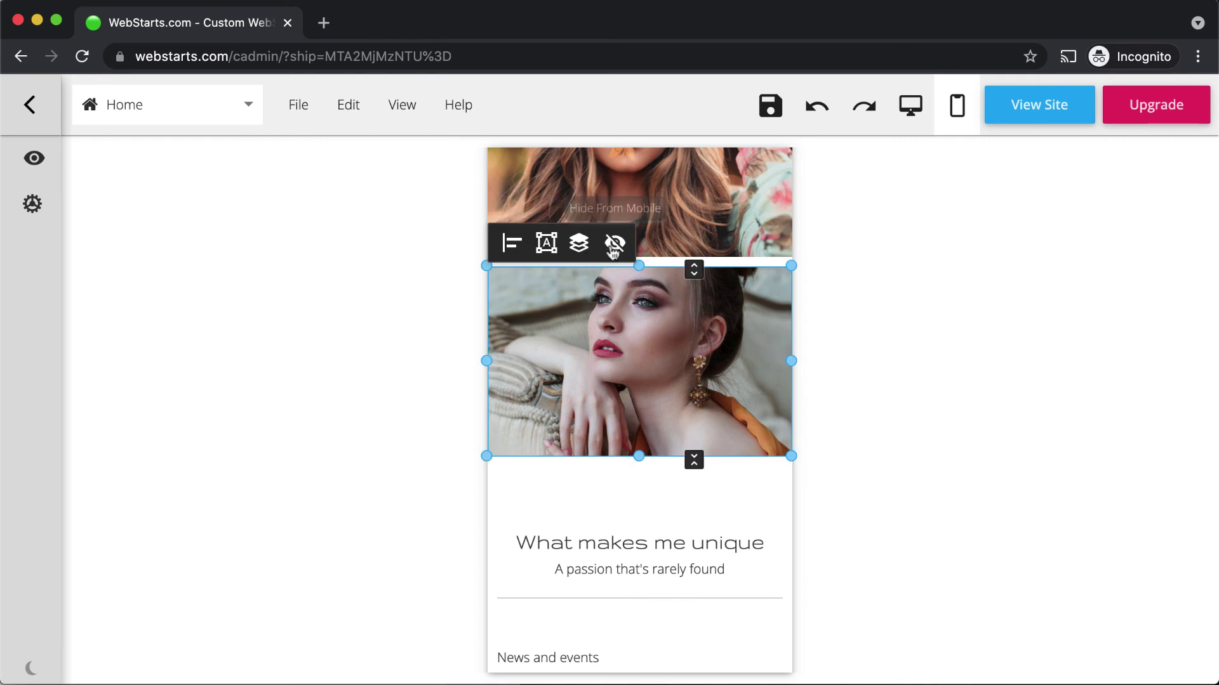
click(613, 243)
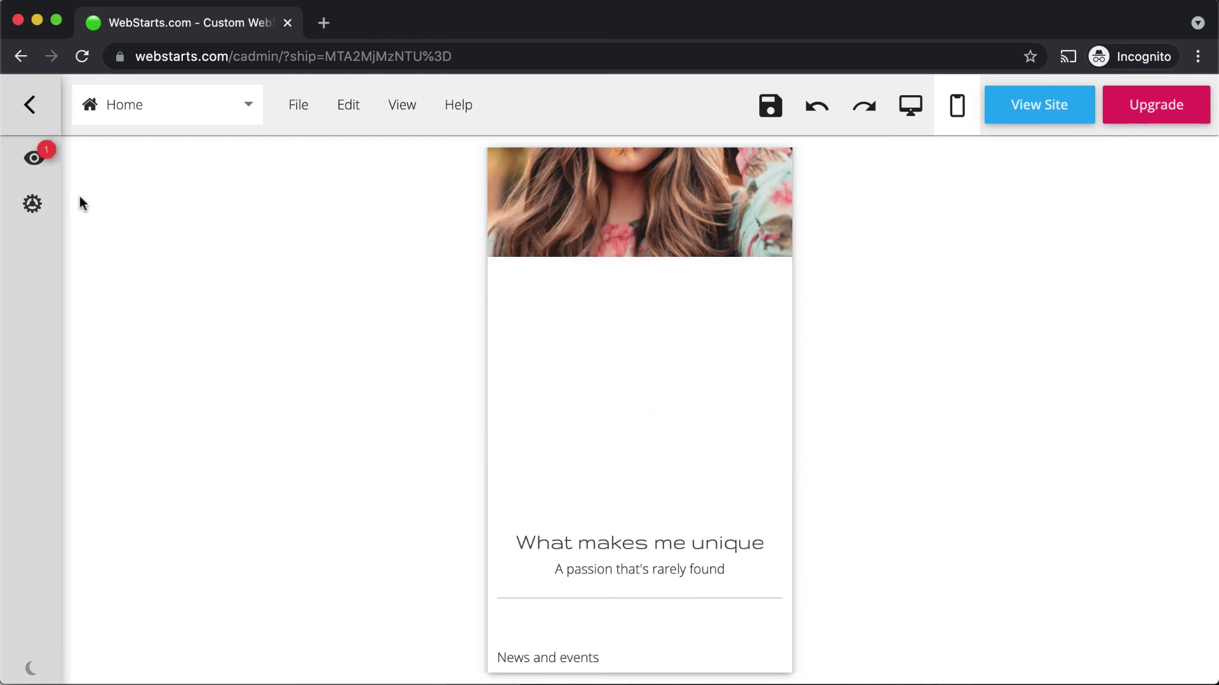
click(47, 165)
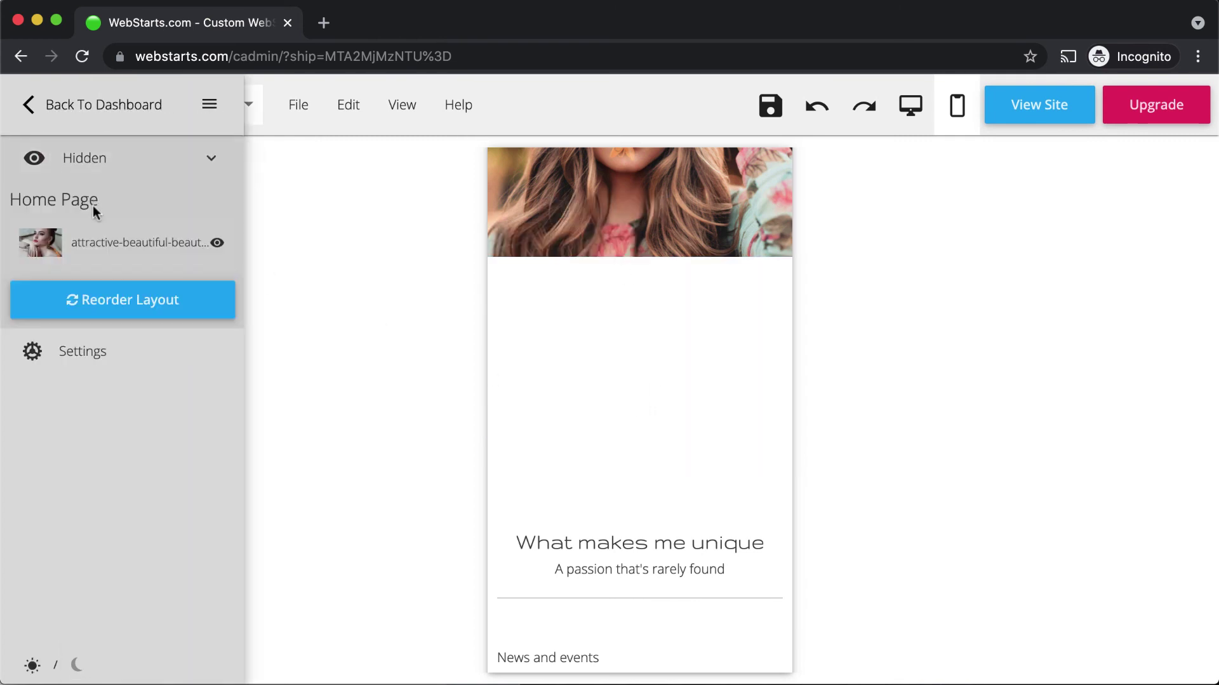
click(218, 245)
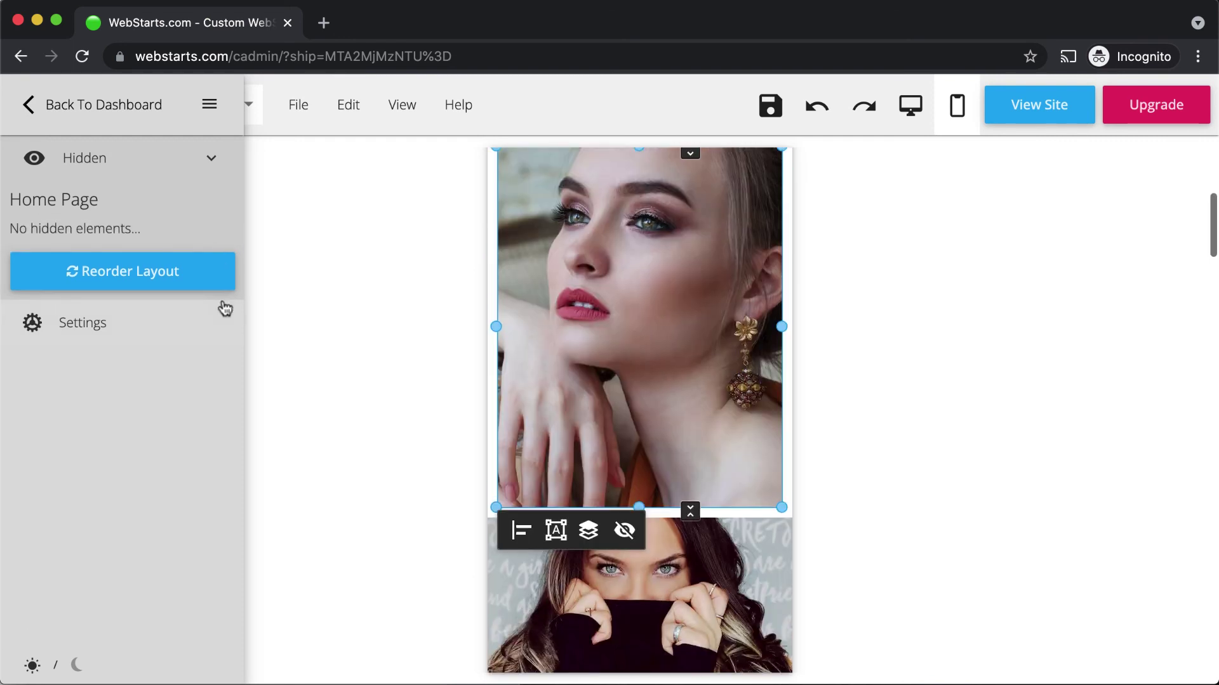
scroll(354, 299, up, 1)
click(815, 323)
scroll(806, 349, up, 4)
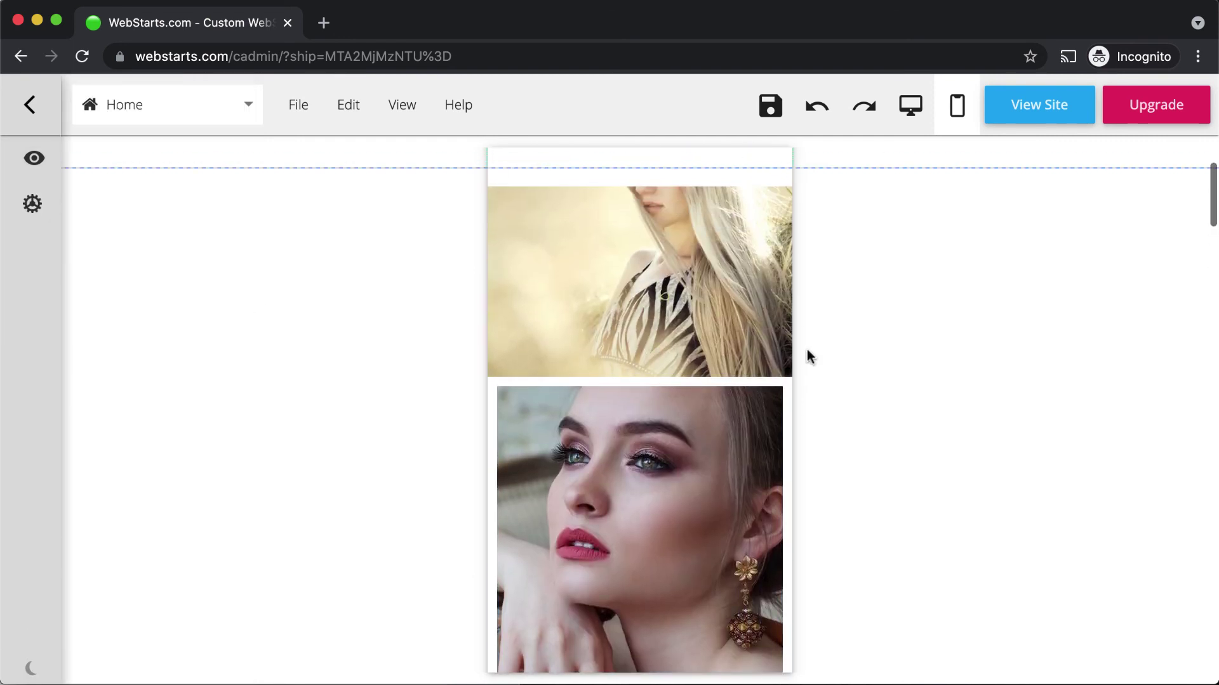
scroll(809, 355, down, 2)
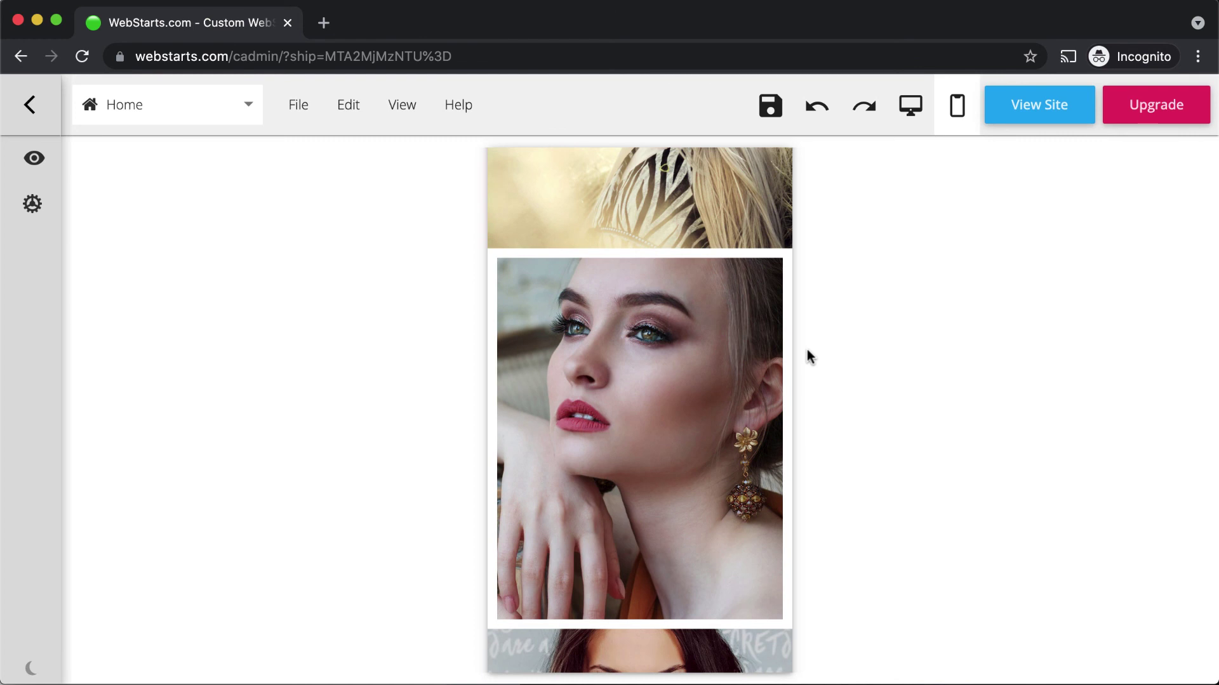
scroll(807, 356, up, 2)
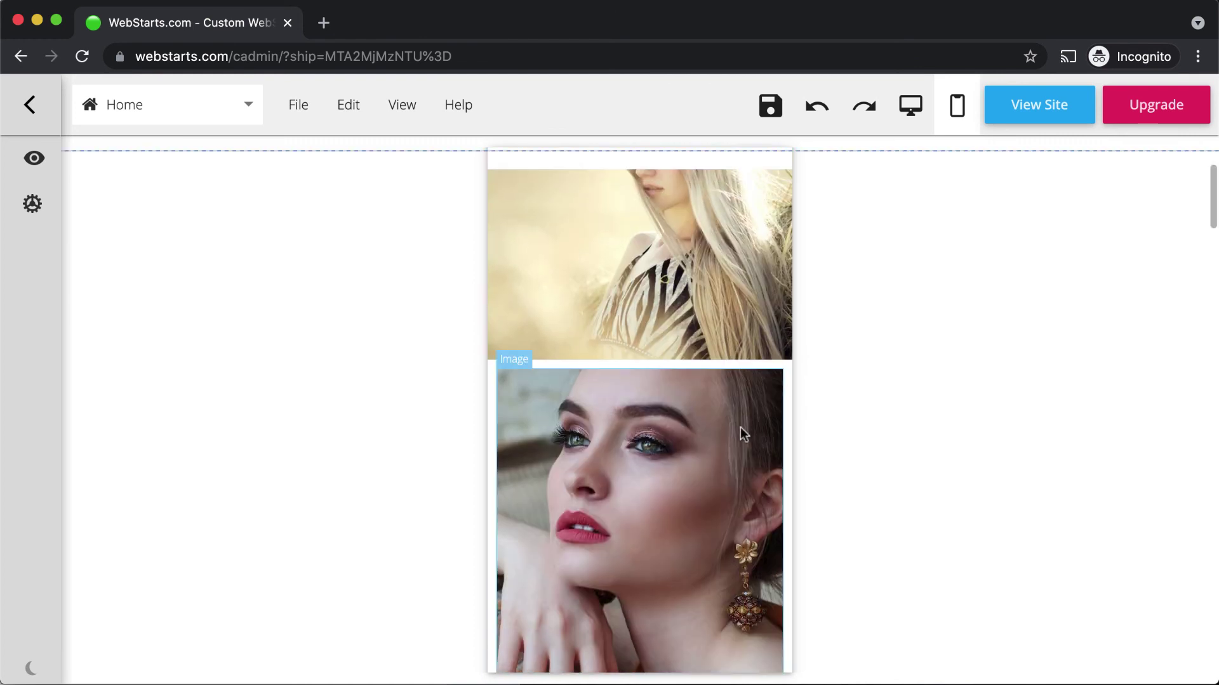
Keep Display Mobile View on, save the page, and switch back to the desktop layout.
click(686, 422)
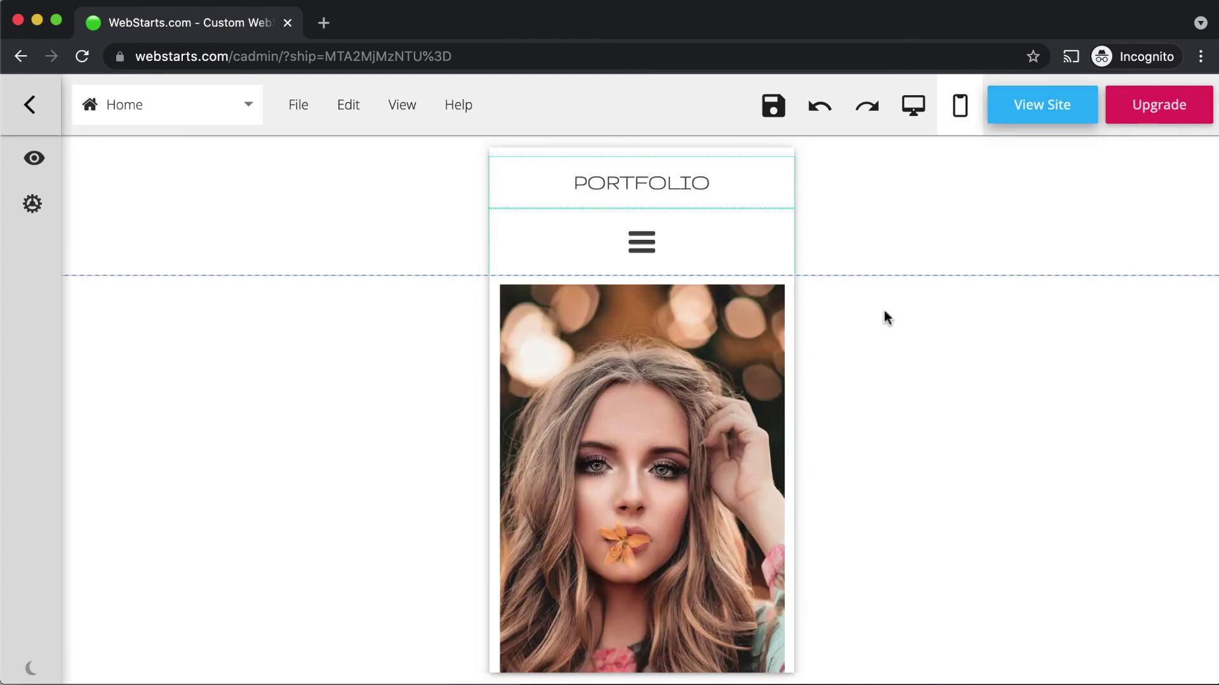
click(56, 216)
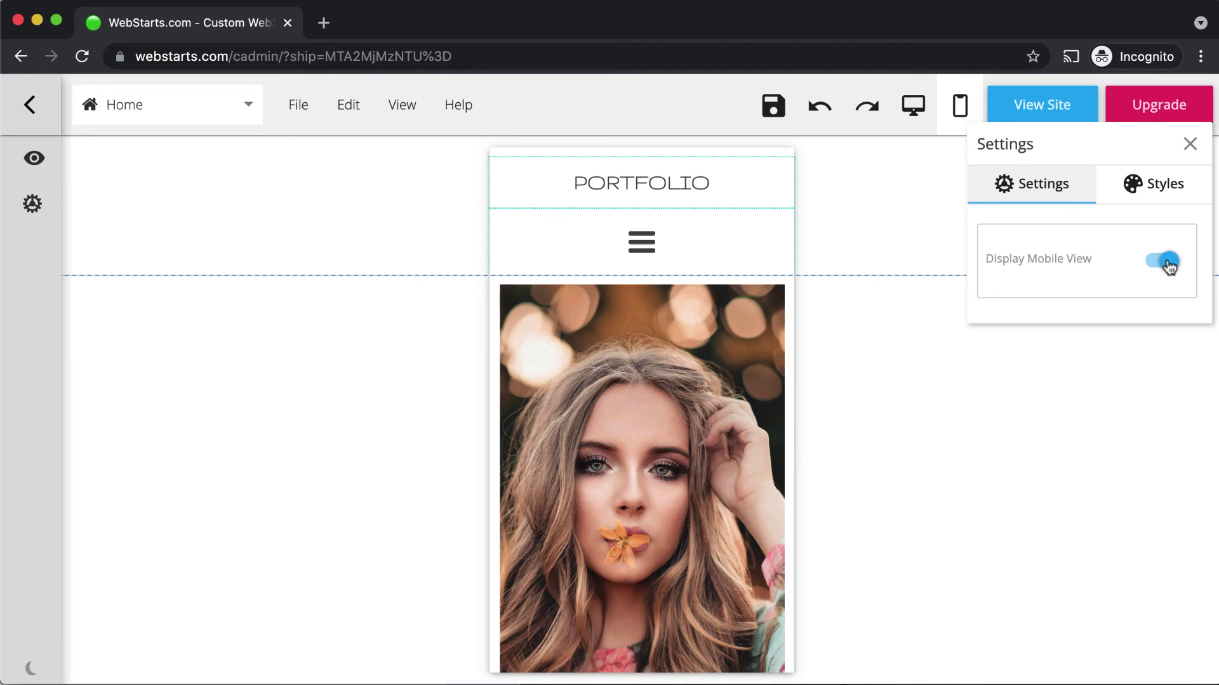
click(773, 107)
click(907, 109)
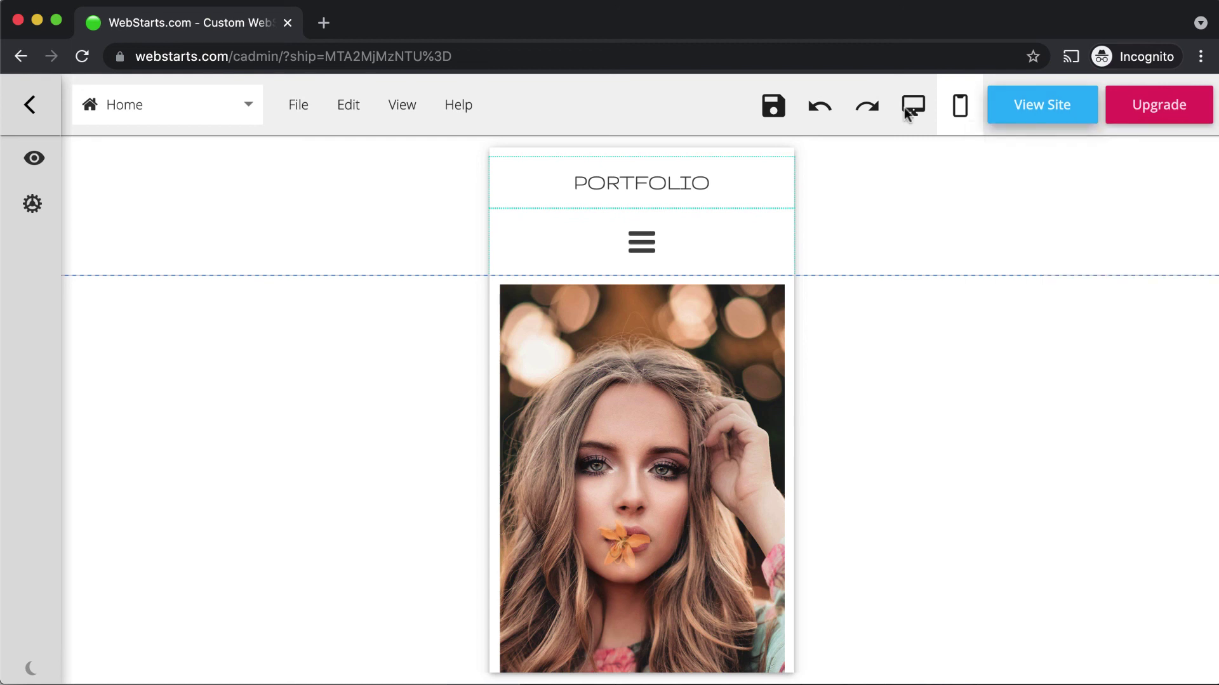
click(908, 112)
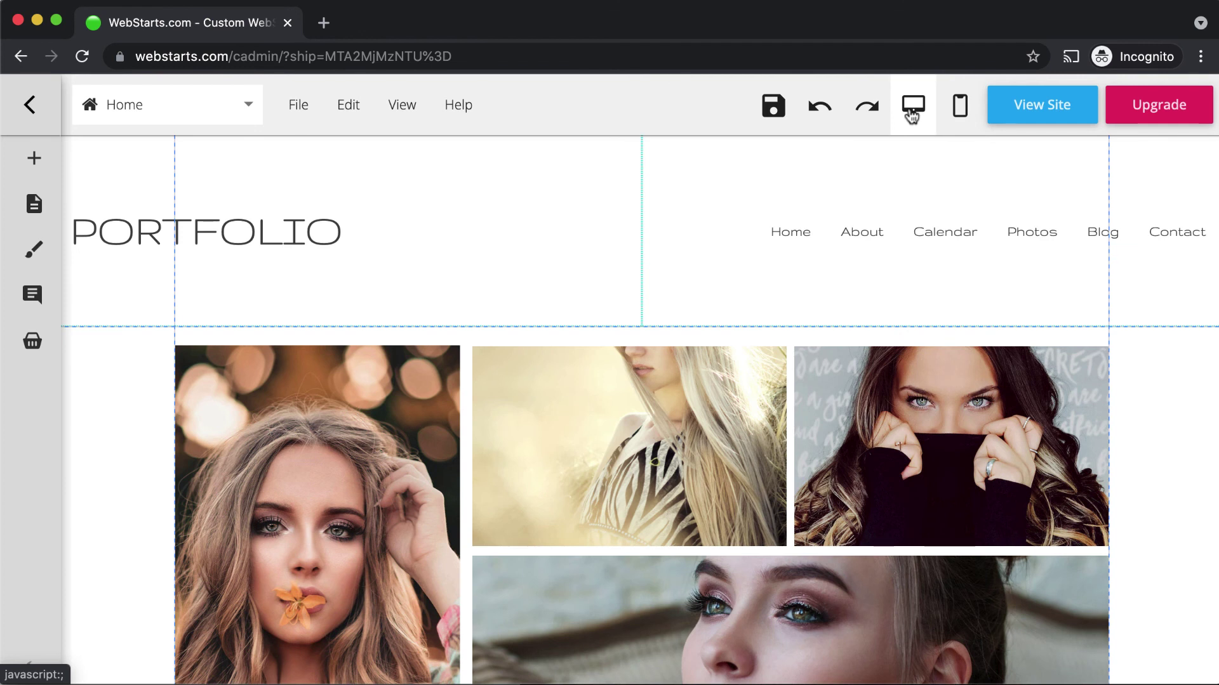